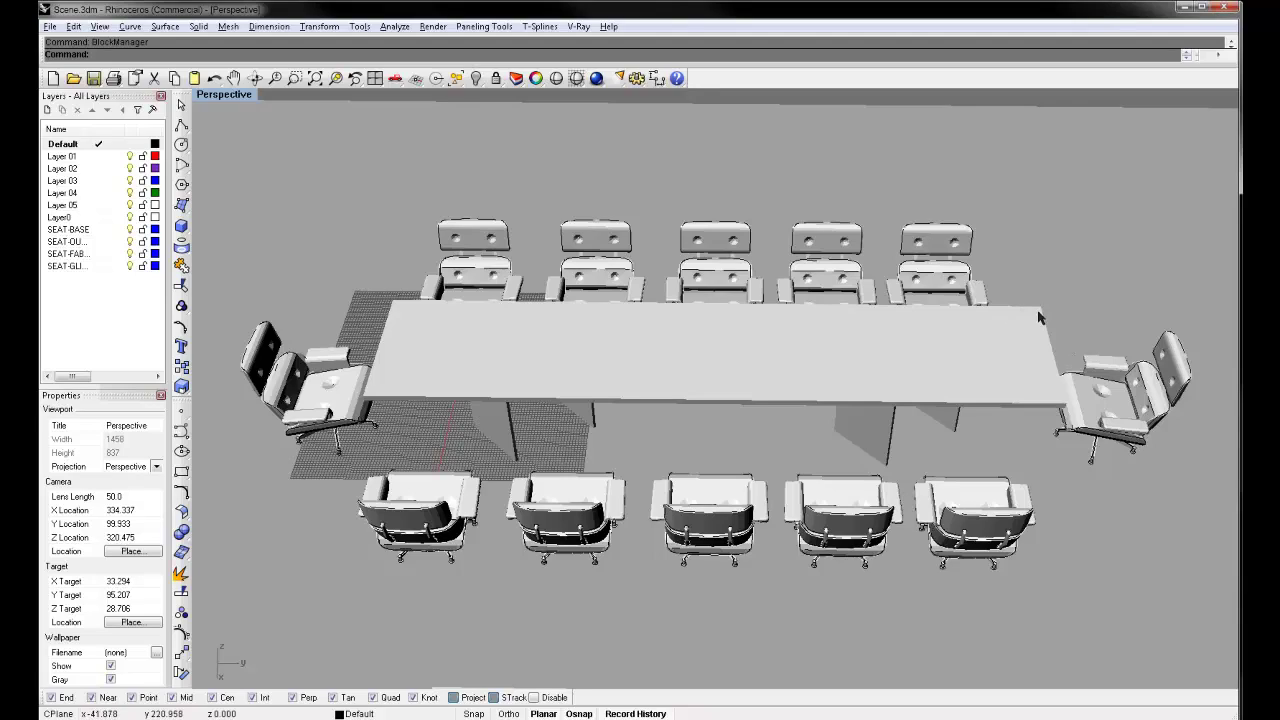
right_drag(908, 297, 796, 375)
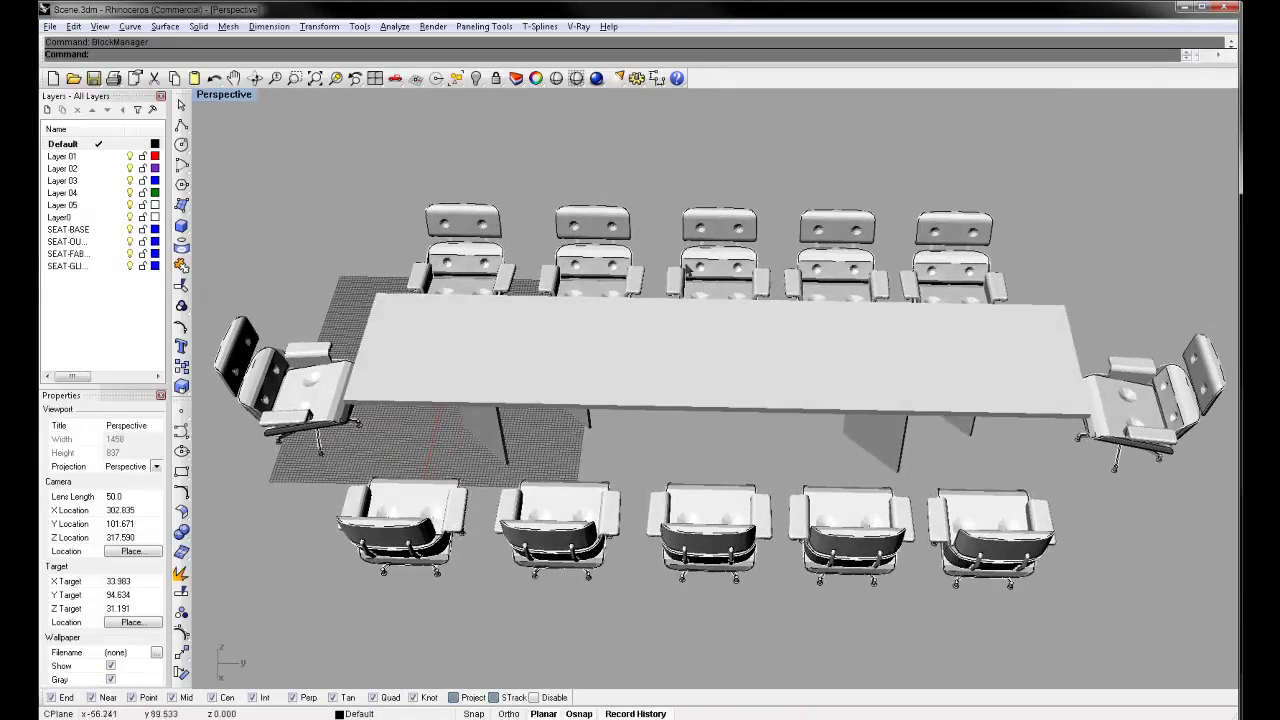
click(456, 272)
key(Delete)
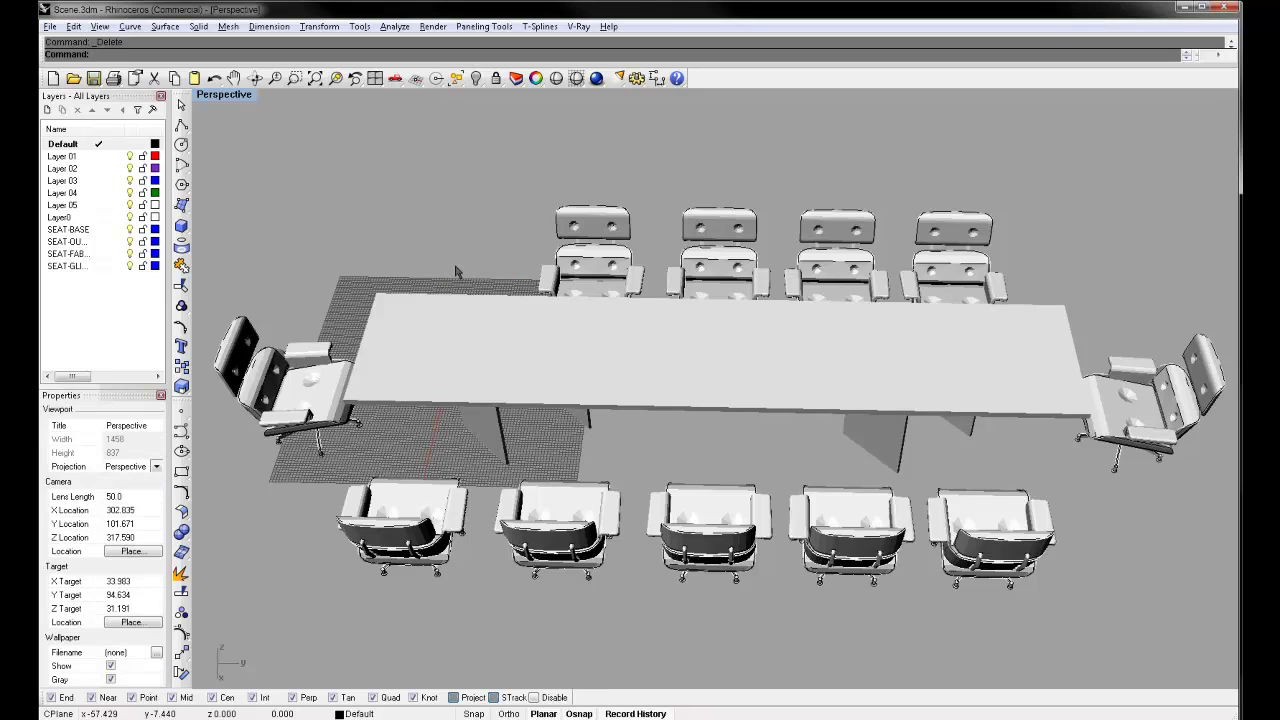
key(ctrl+z)
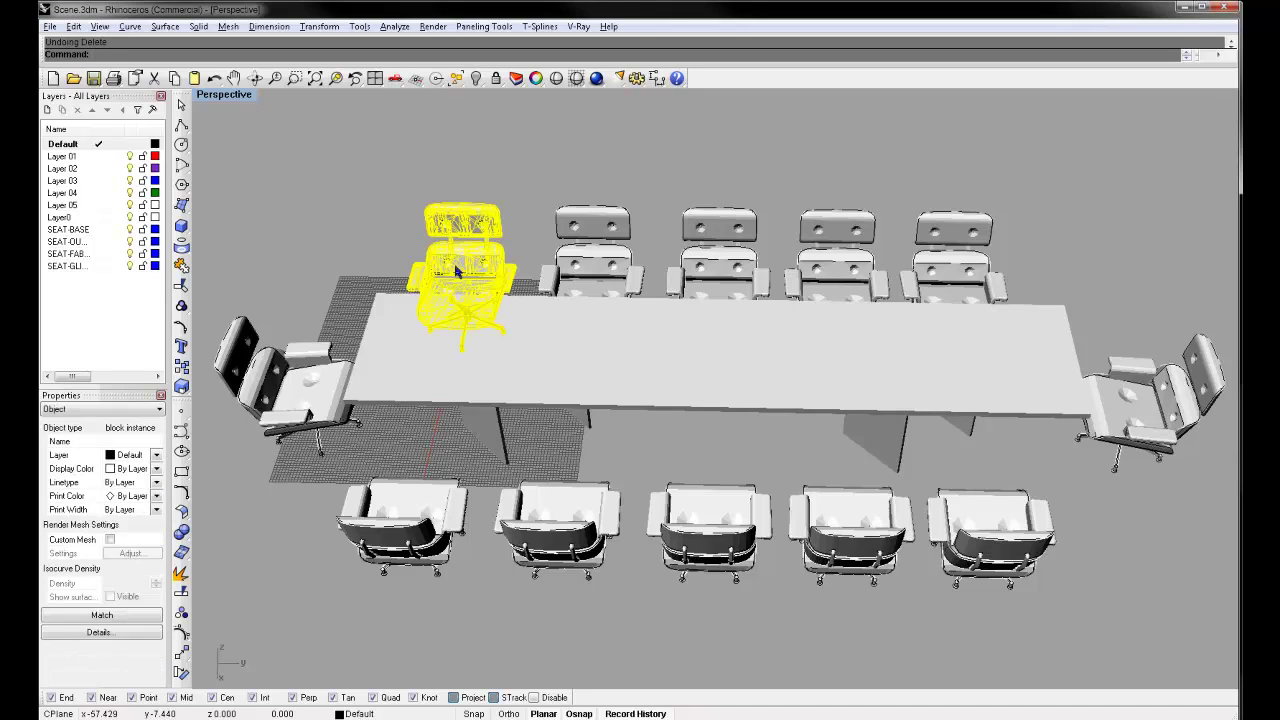
key(Escape)
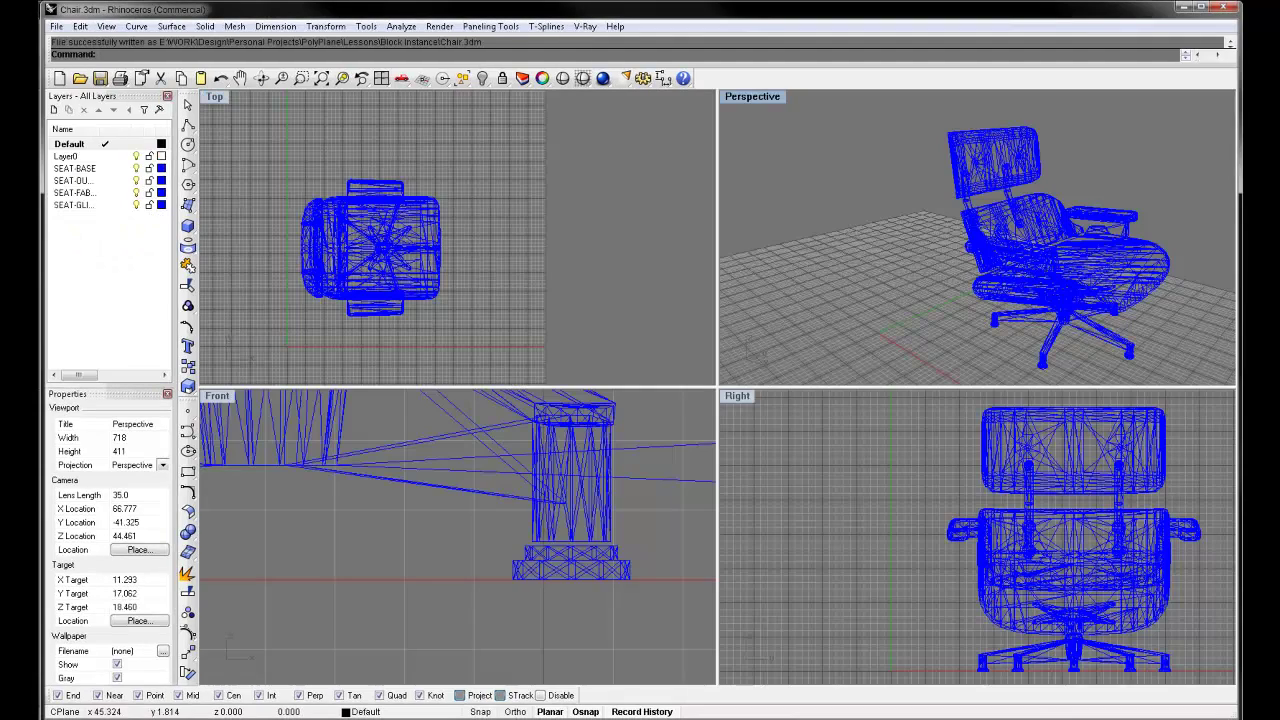
Step: In Chair.3dm, paste the copied mesh office chair alongside the existing lounge chair
key(ctrl+alt+e)
right_drag(1108, 289, 1210, 376)
key(ctrl+v)
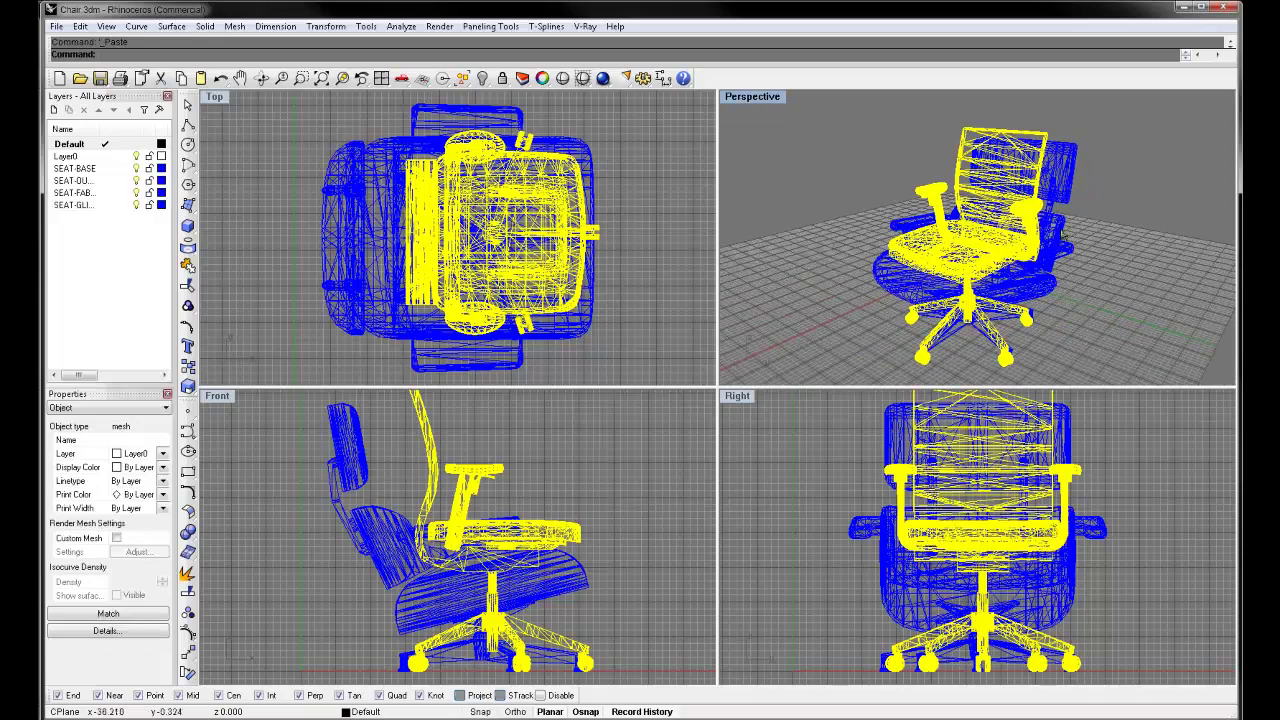
Step: Cut the original lounge chair out of Chair.3dm and save the file with only the office chair in it
click(1112, 211)
click(1063, 233)
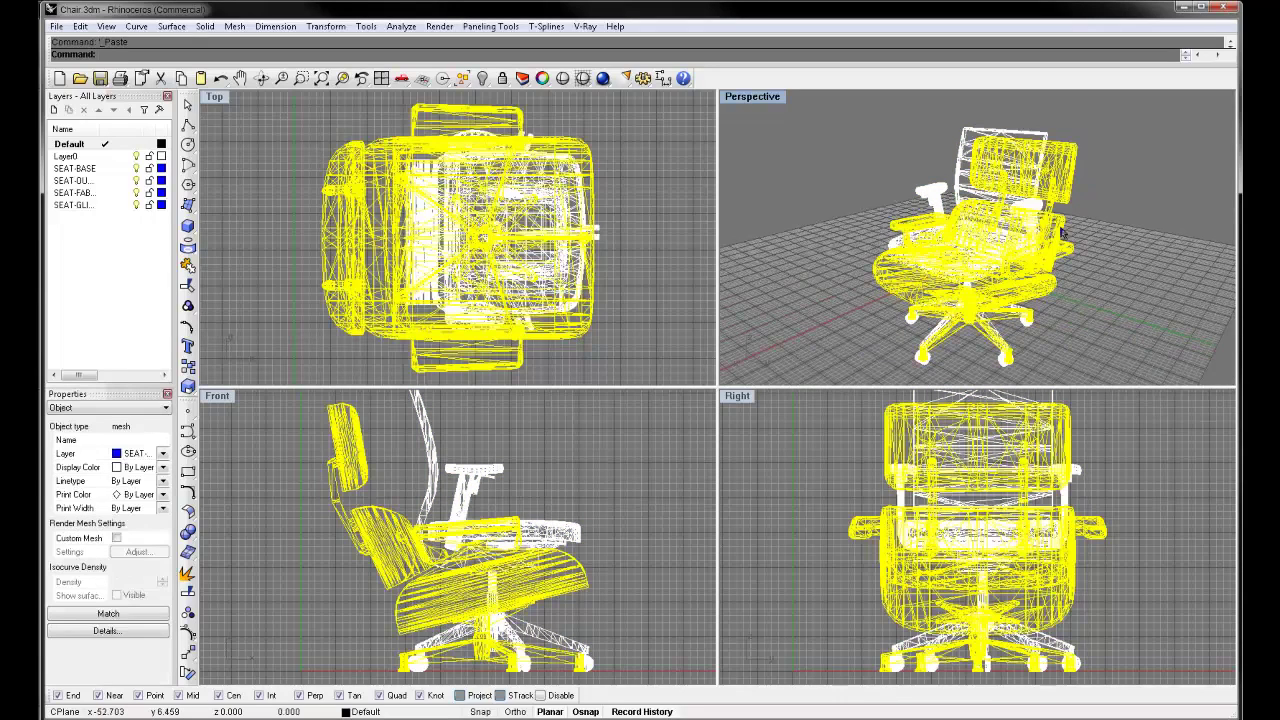
key(ctrl+x)
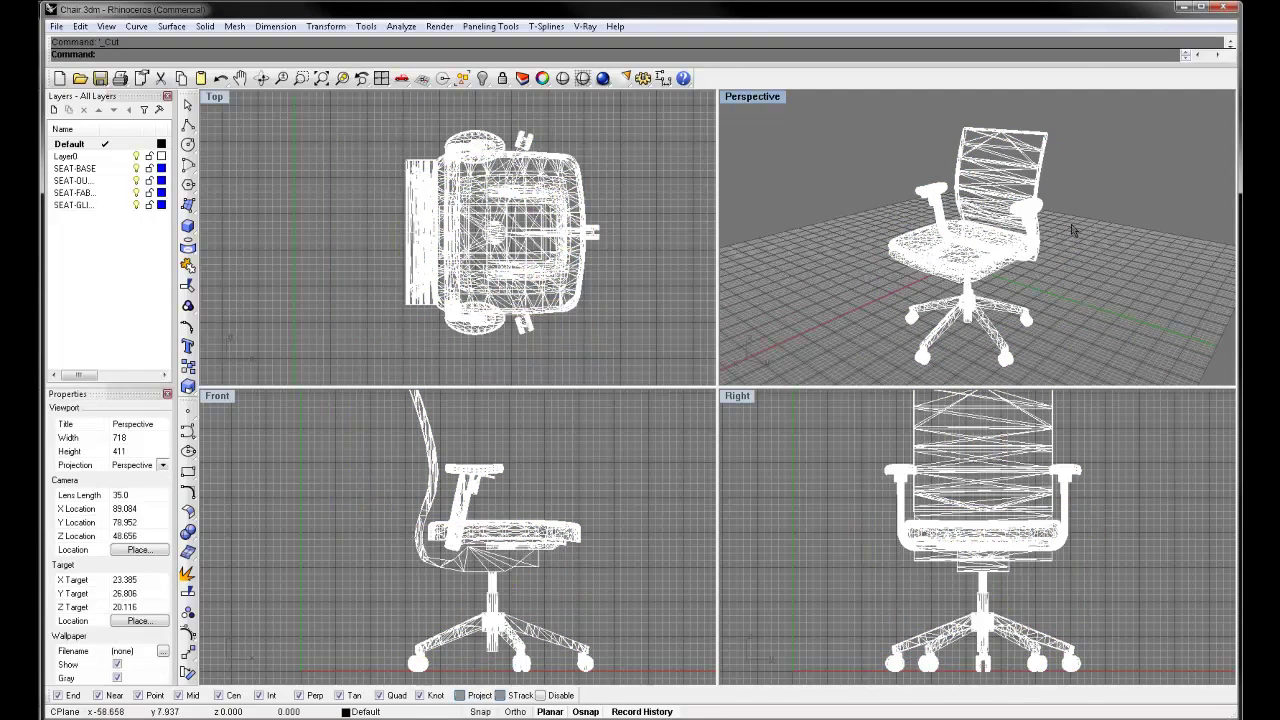
key(ctrl+s)
right_drag(749, 207, 1097, 291)
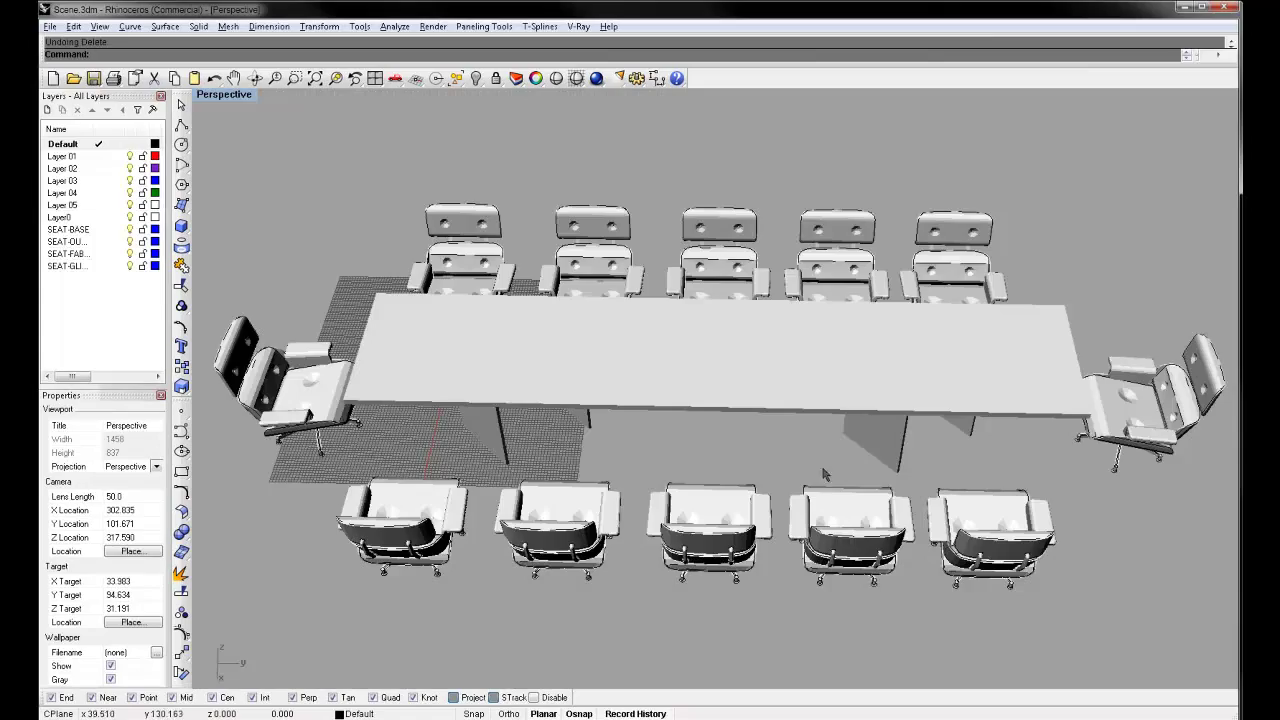
Step: In Scene.3dm, open the Block Manager and update the Chair block definition from its newer linked file
right_drag(745, 467, 917, 382)
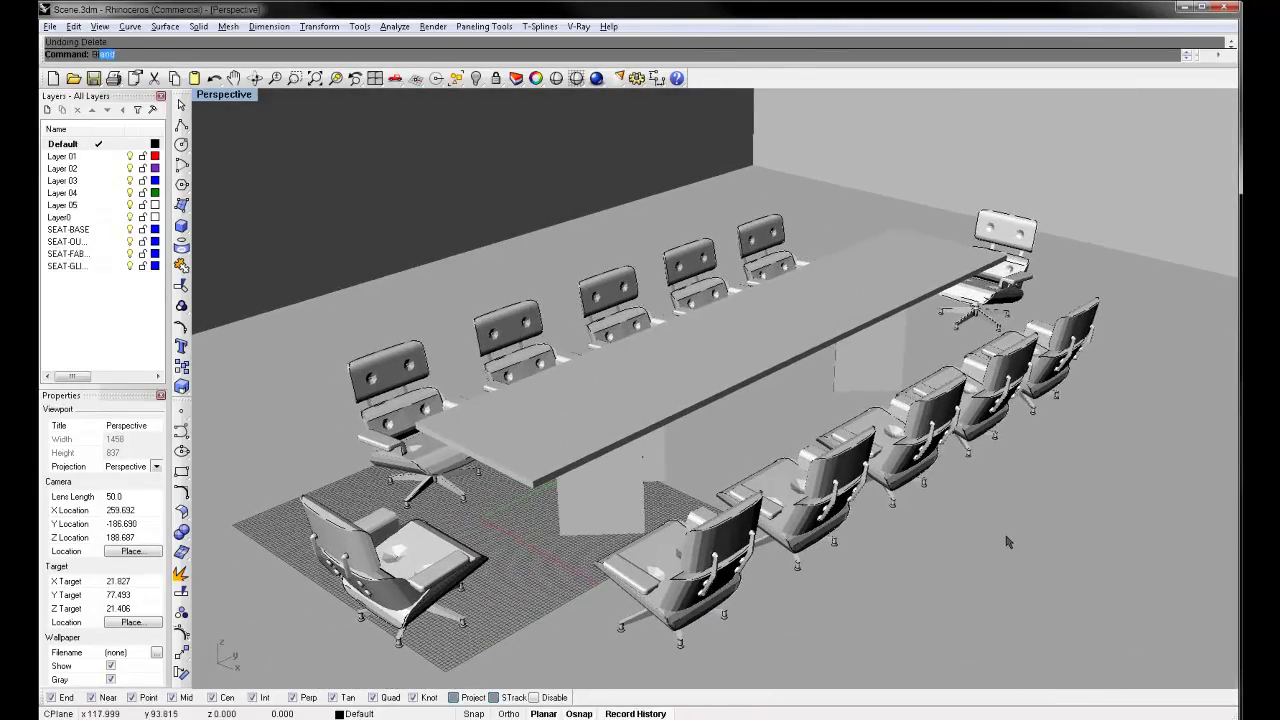
key(Return)
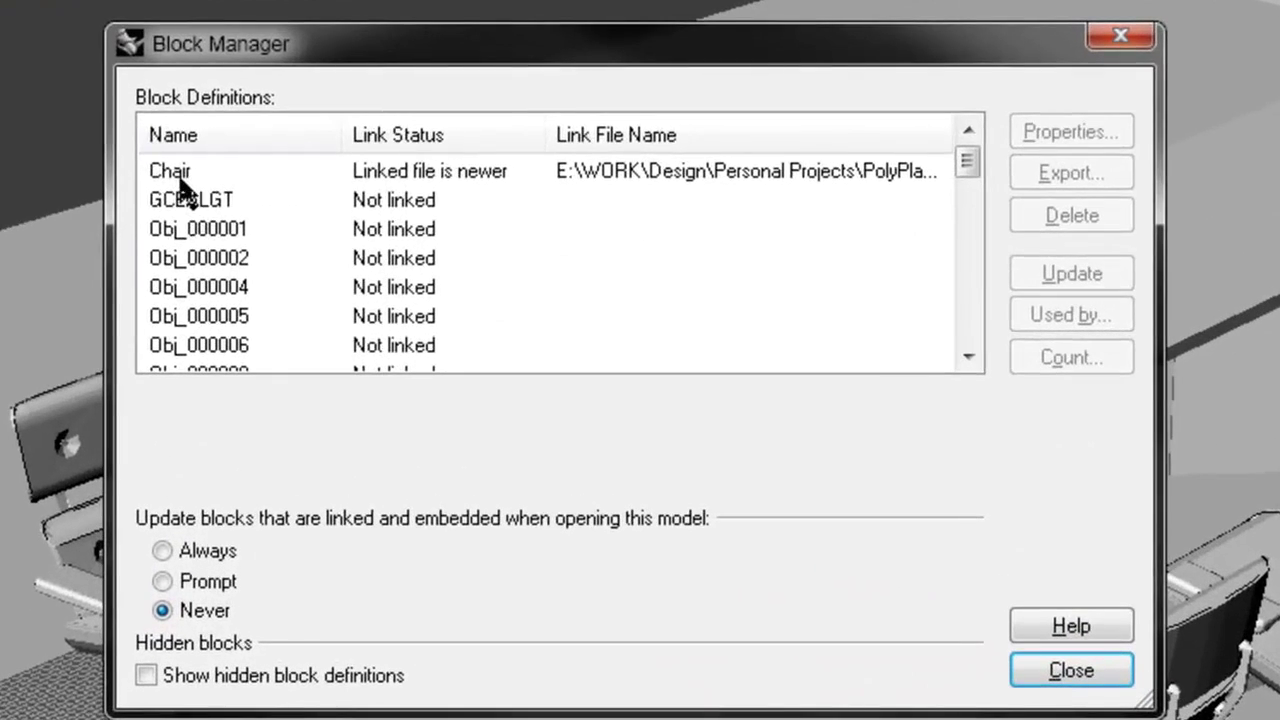
click(447, 178)
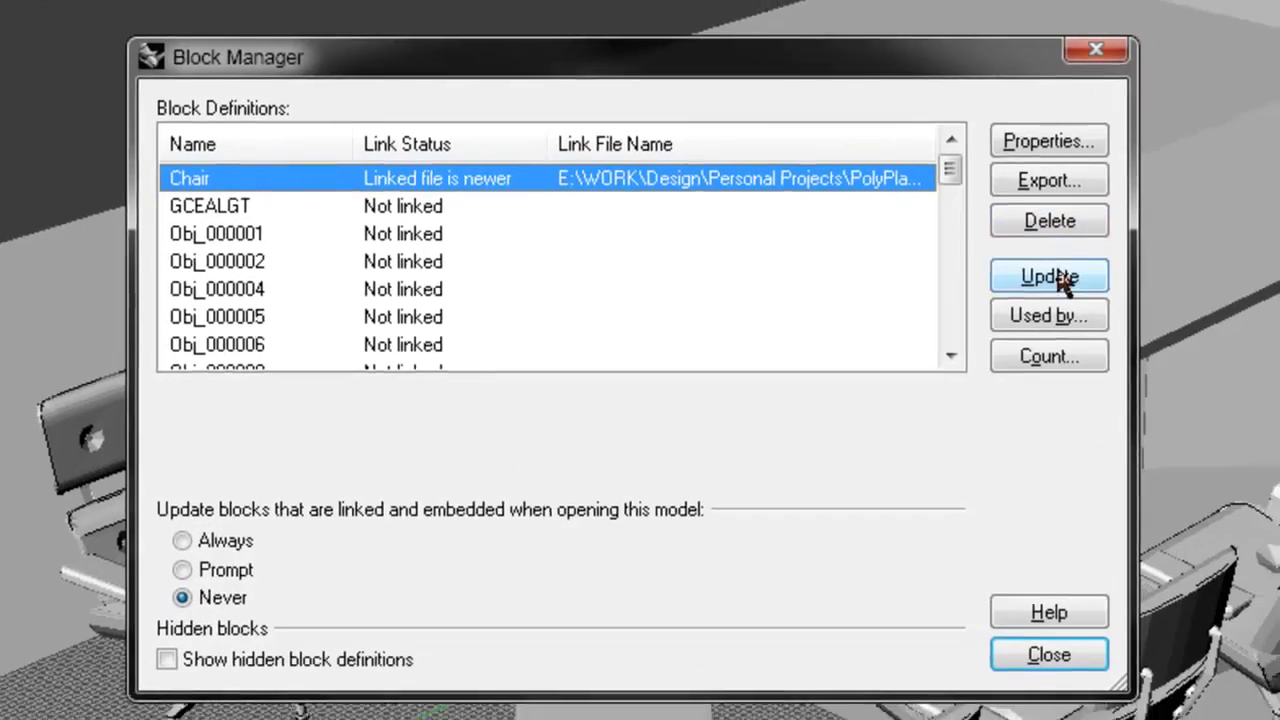
click(1072, 275)
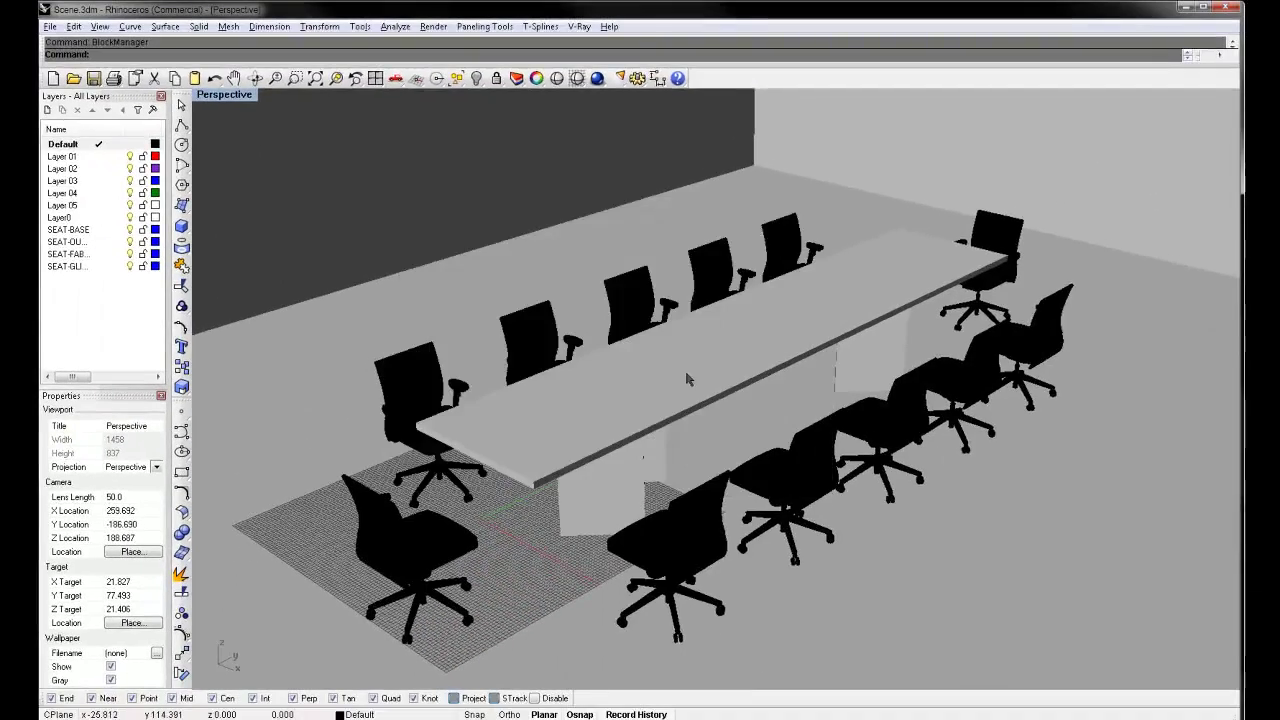
Step: Select all twelve chair block instances around the conference table and remove them from the scene
right_drag(686, 377, 360, 362)
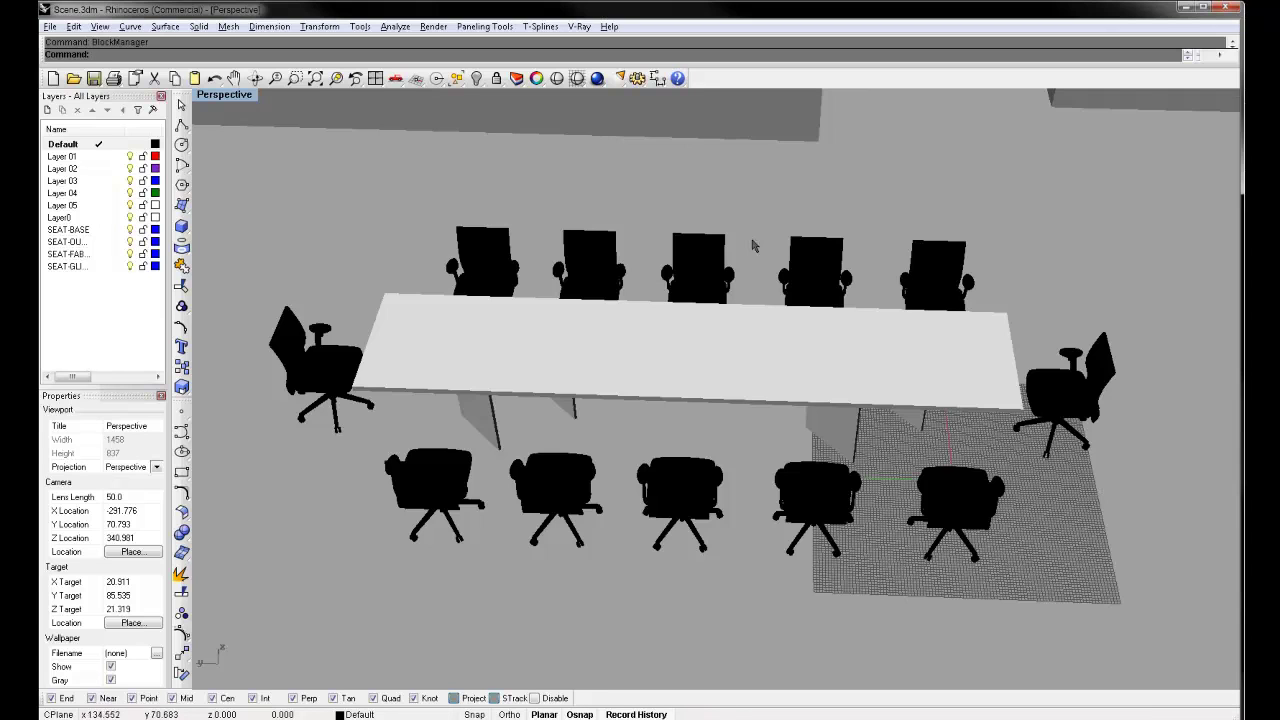
right_drag(823, 414, 1061, 409)
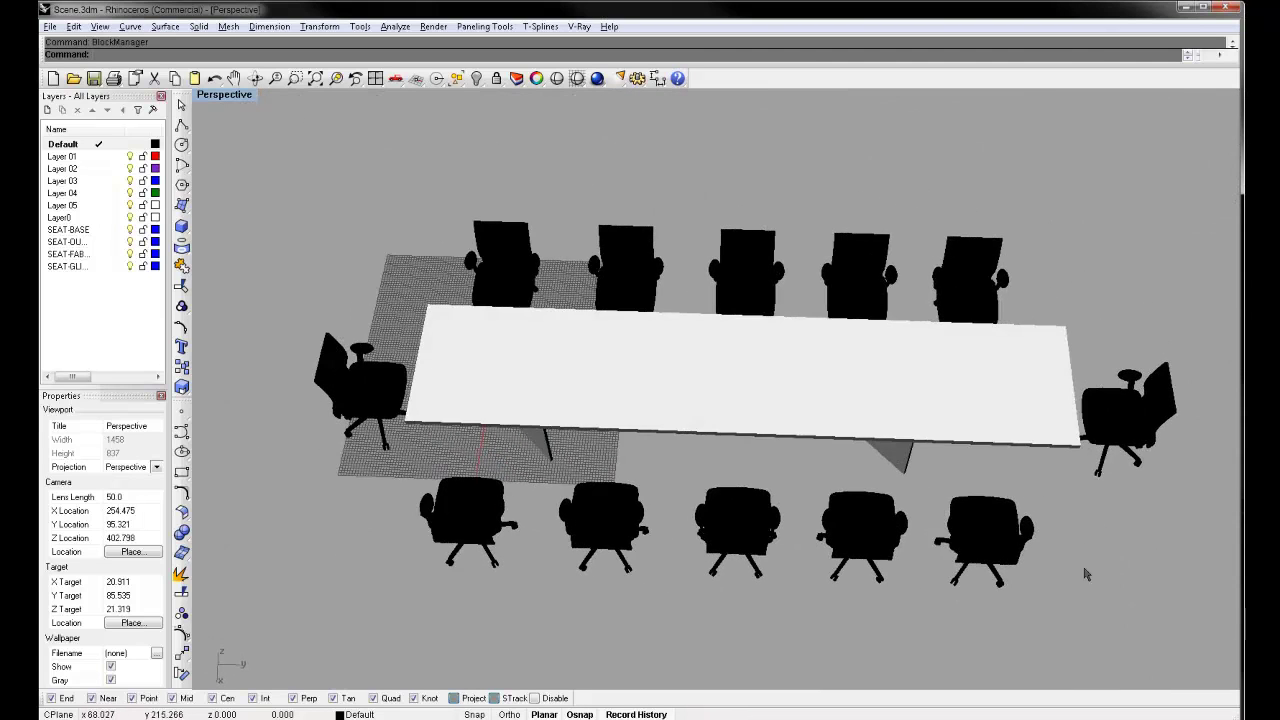
drag(1035, 612, 416, 536)
shift+drag(1115, 176, 322, 290)
shift+drag(350, 251, 297, 434)
shift+drag(1160, 346, 1098, 474)
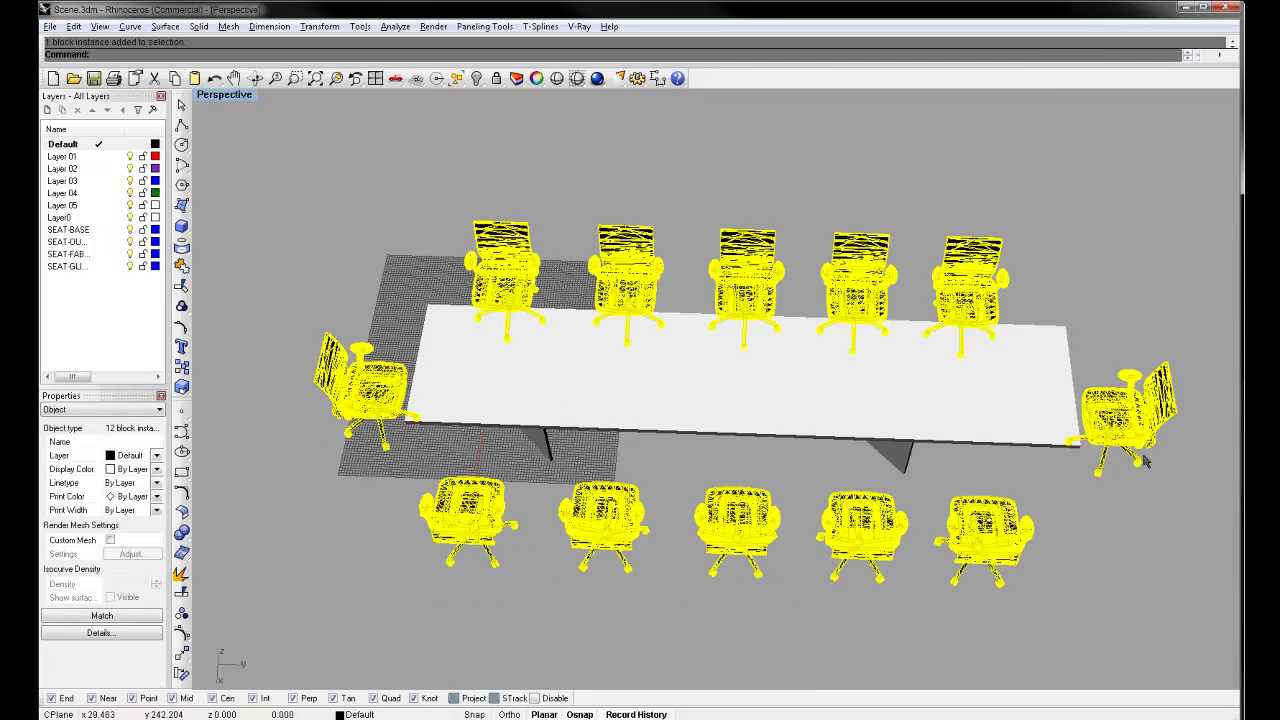
key(ctrl+z)
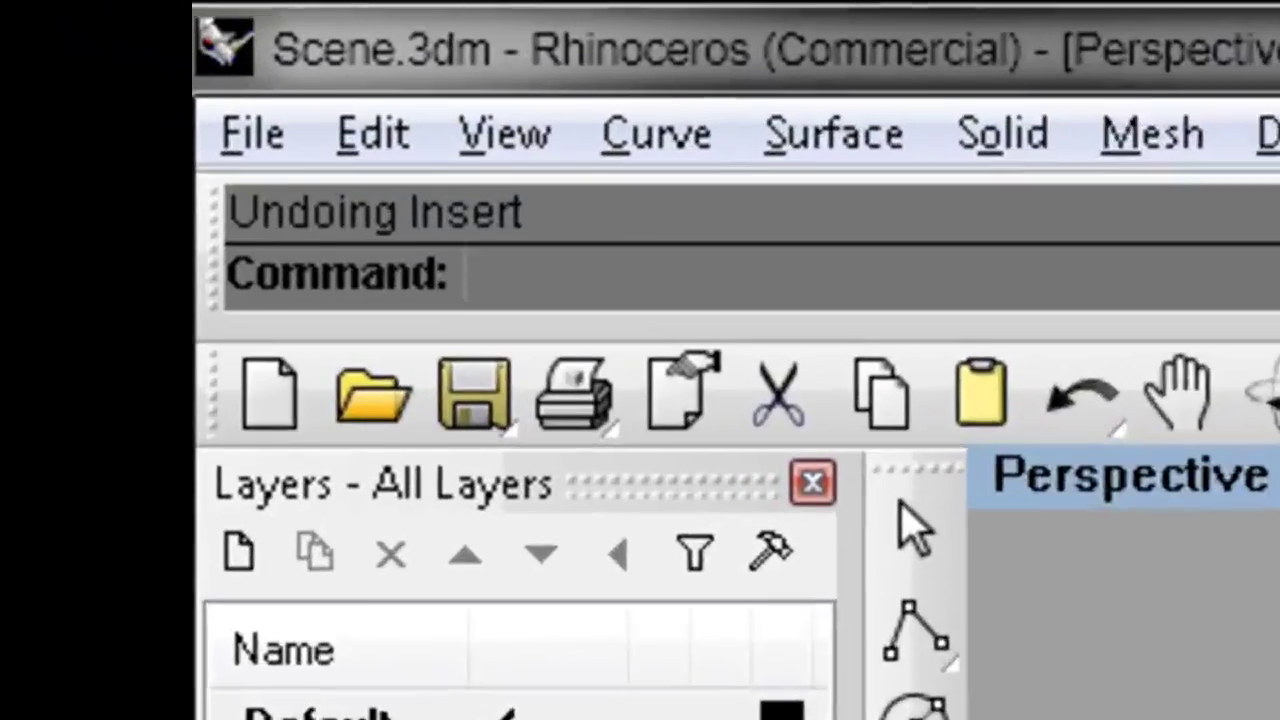
Step: Insert Chair.3dm as a block instance at uniform scale 1.0, placing it near one end of the table's back side
text(Insert)
key(Return)
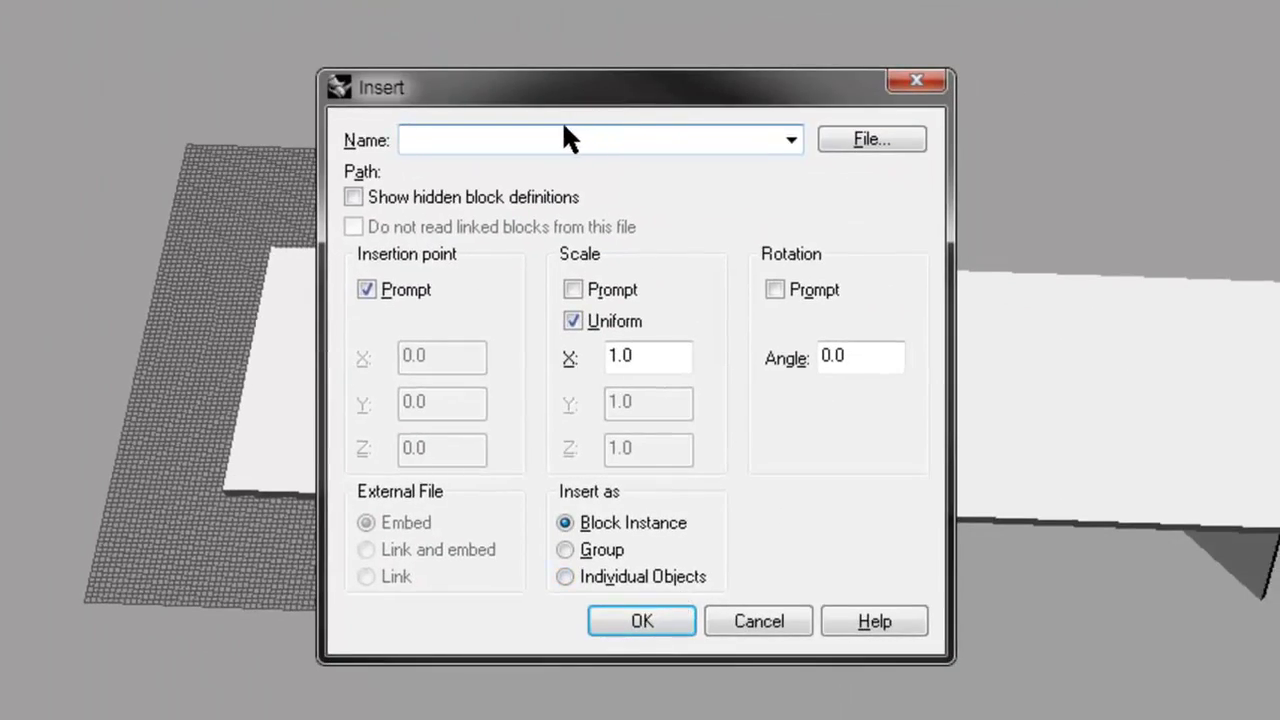
click(868, 142)
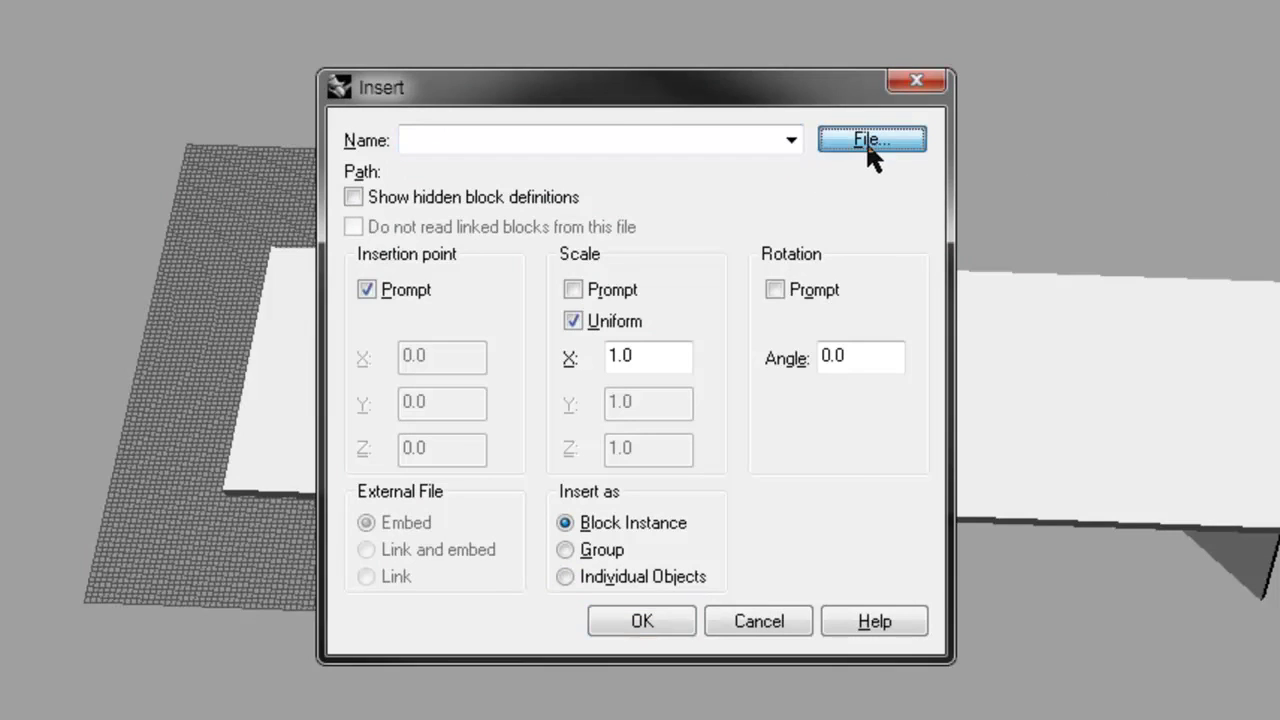
click(225, 198)
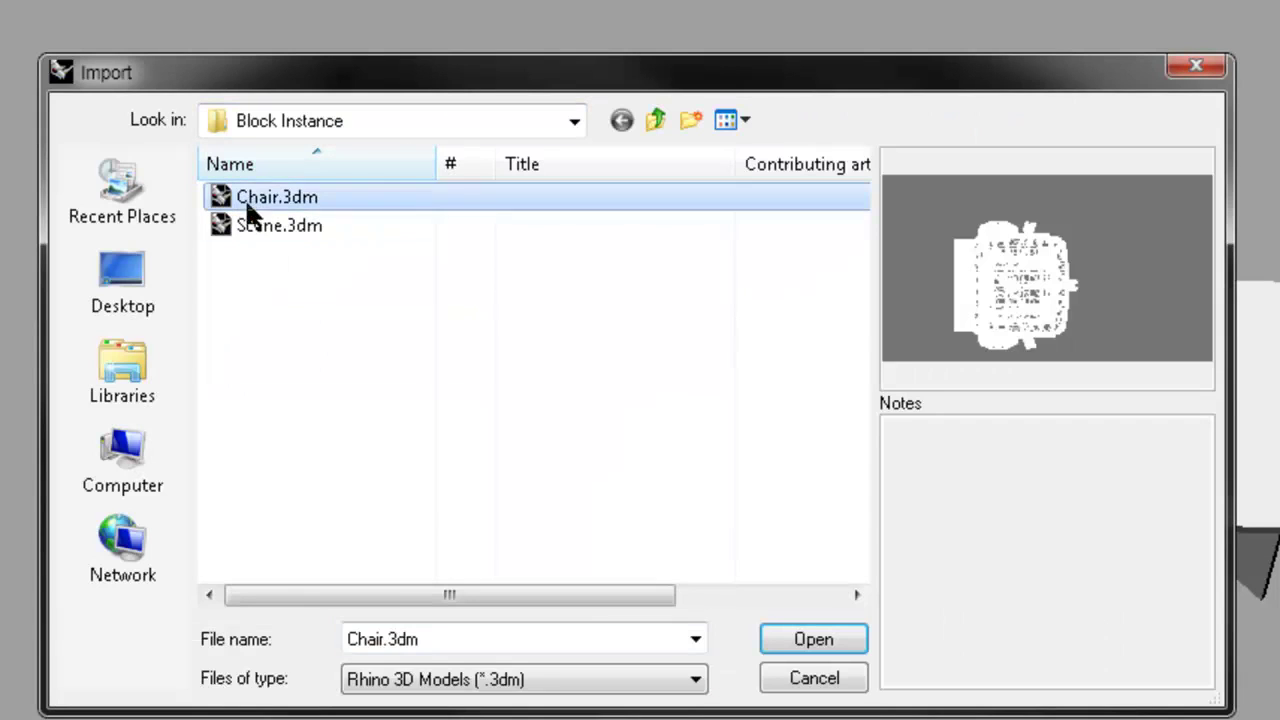
click(810, 641)
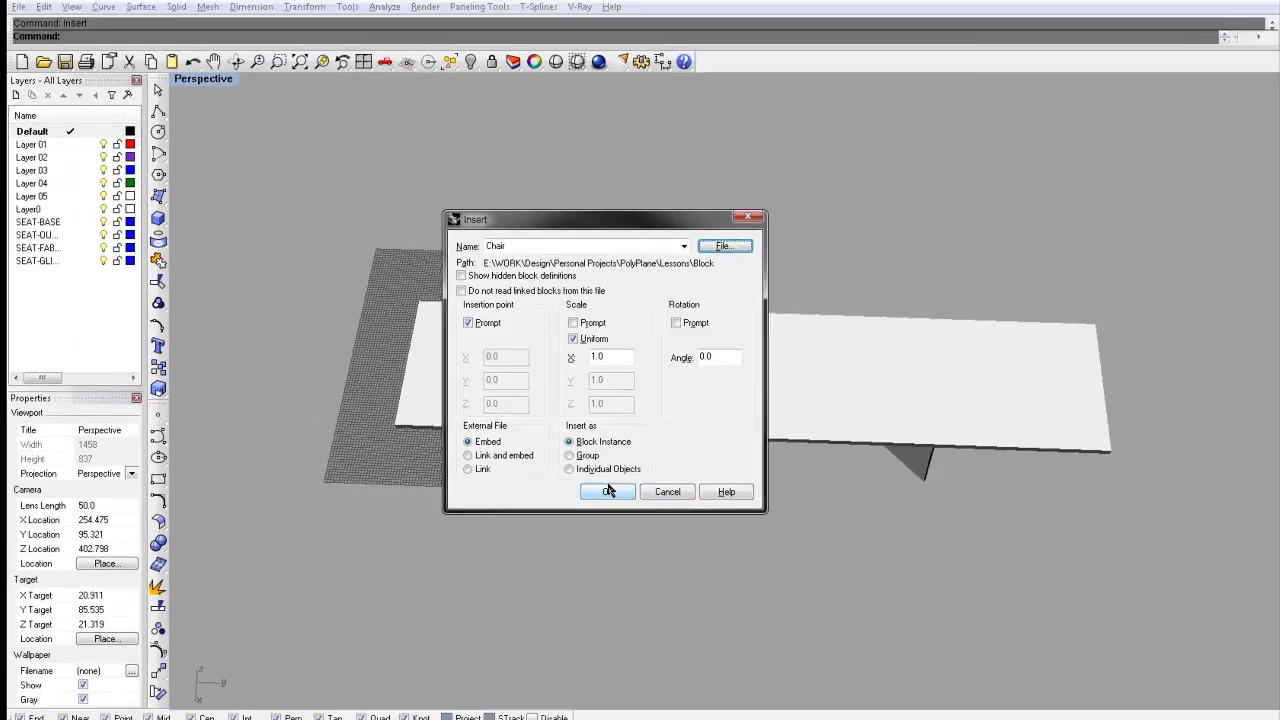
click(642, 621)
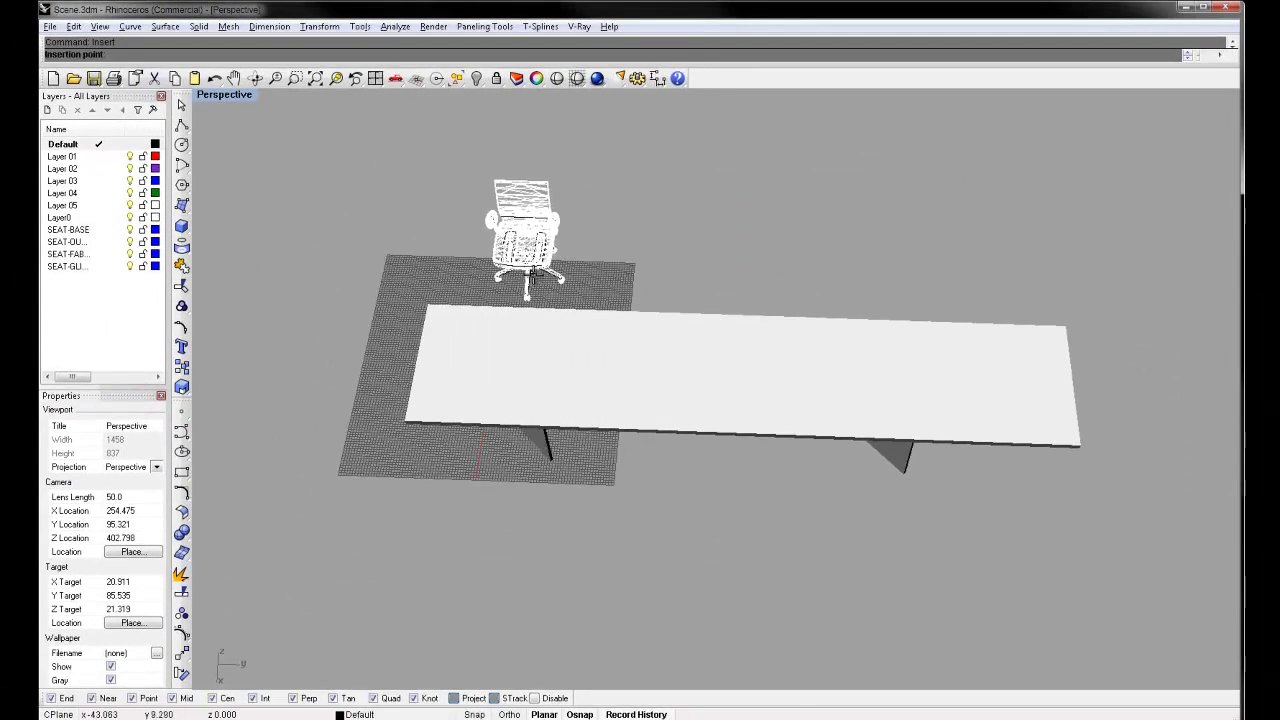
click(537, 314)
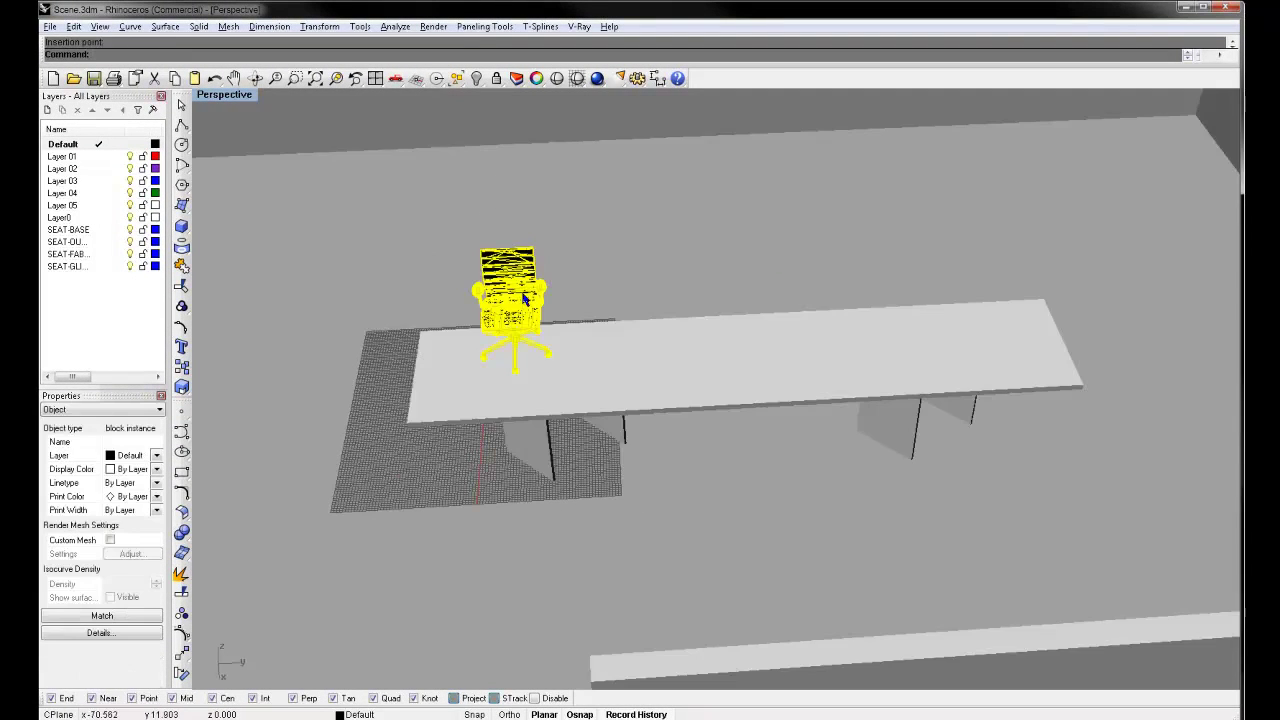
Step: Copy the chair along the table's back side to form a row of five, and mirror the row to the front side
drag(556, 300, 805, 298)
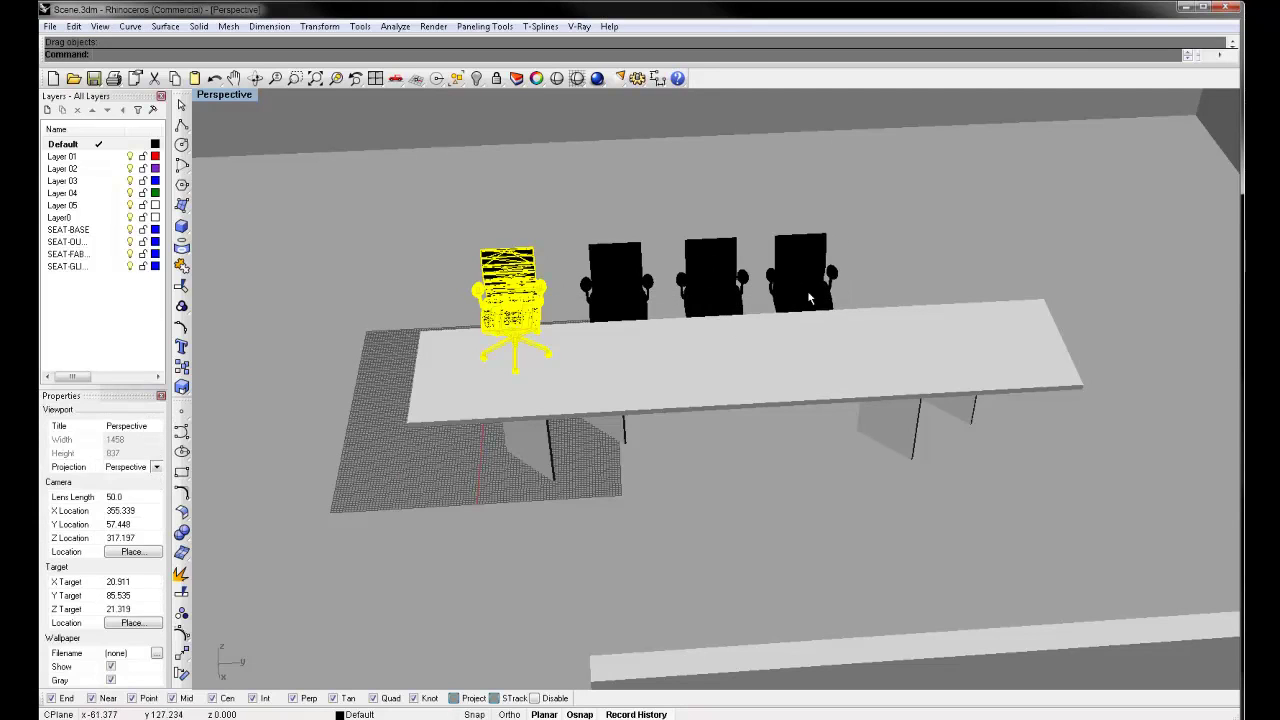
drag(537, 314, 925, 300)
drag(970, 224, 445, 282)
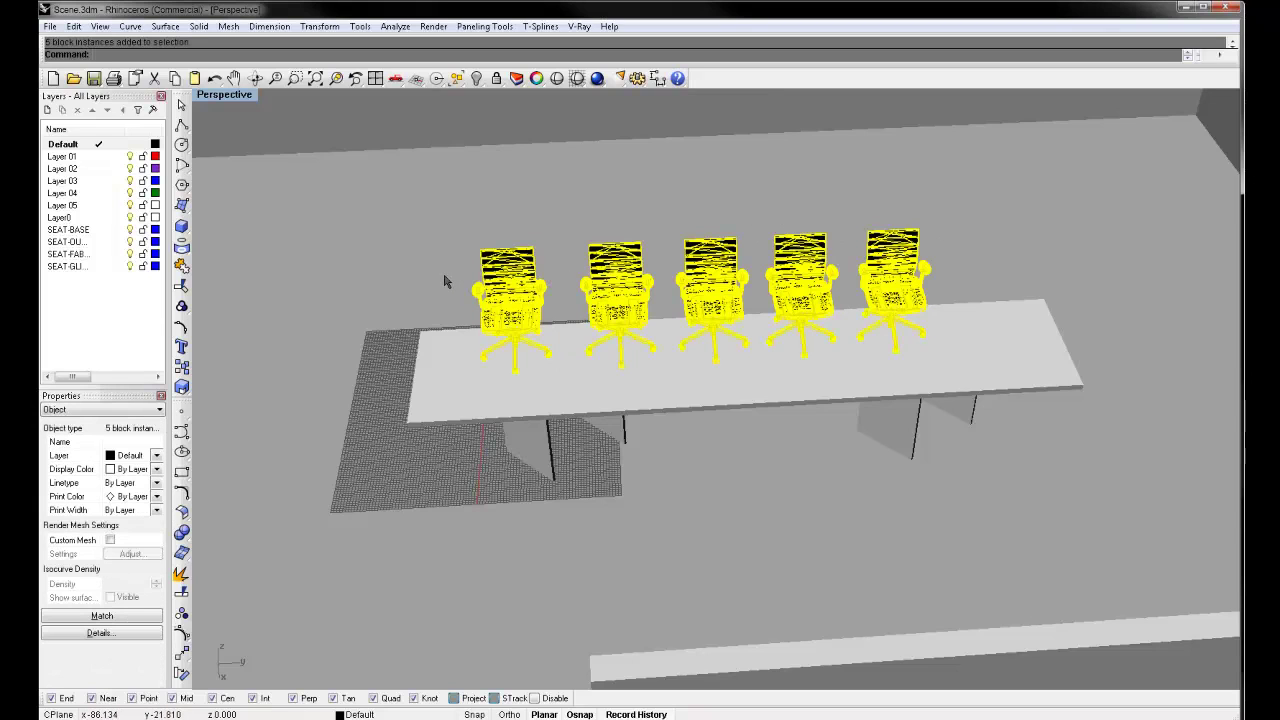
text(mirror)
key(Return)
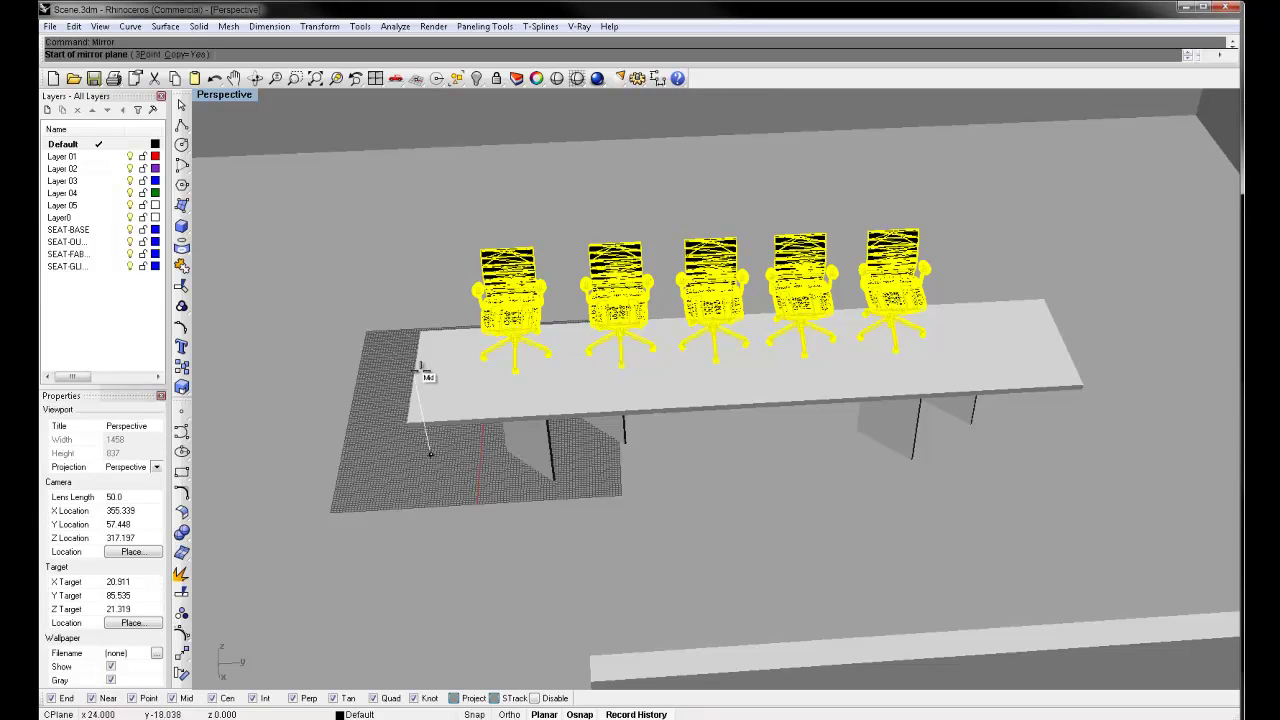
Step: Copy one chair to the table end near the grid and rotate it 90 degrees so it faces the table
alt+drag(498, 285, 348, 384)
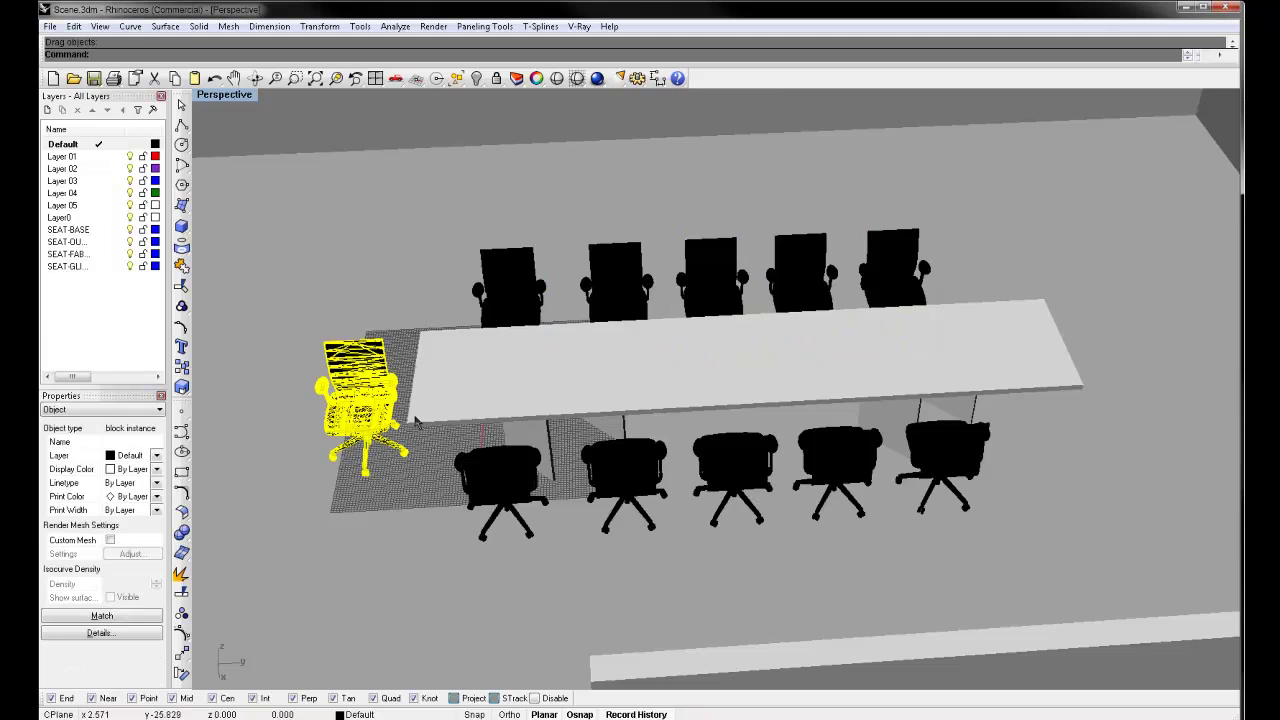
text(rotate)
key(Return)
click(362, 426)
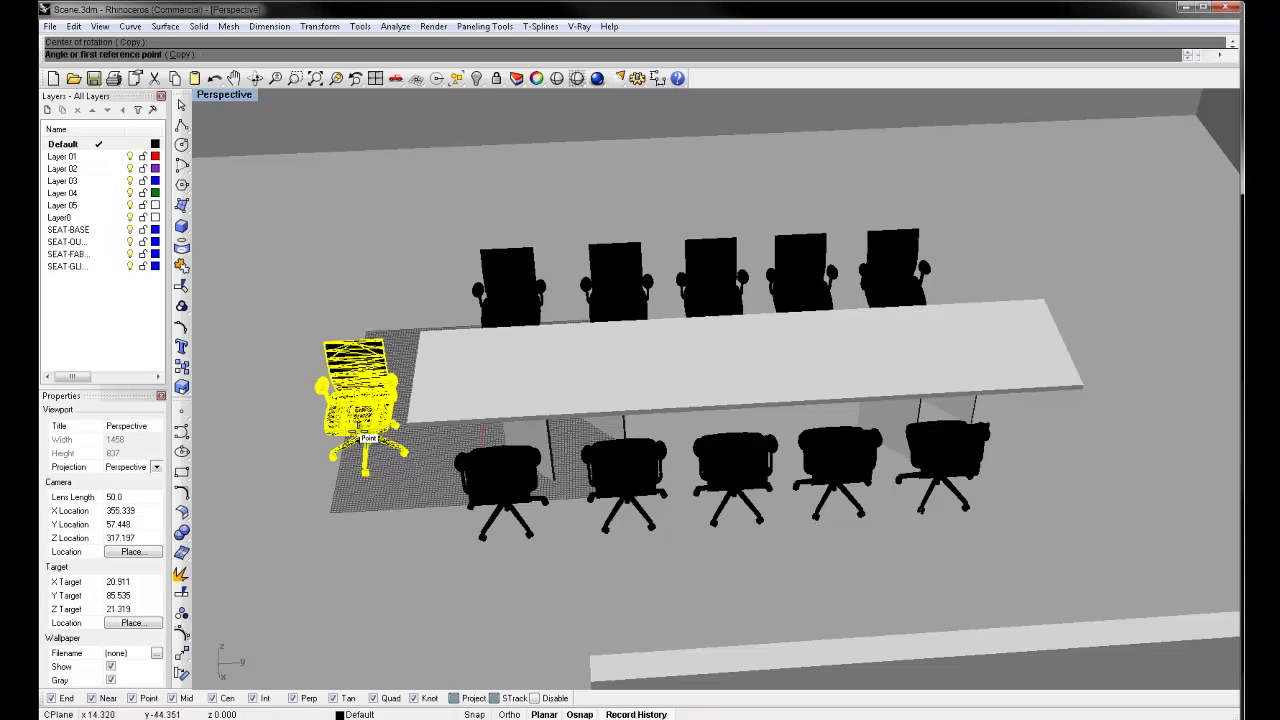
key(Return)
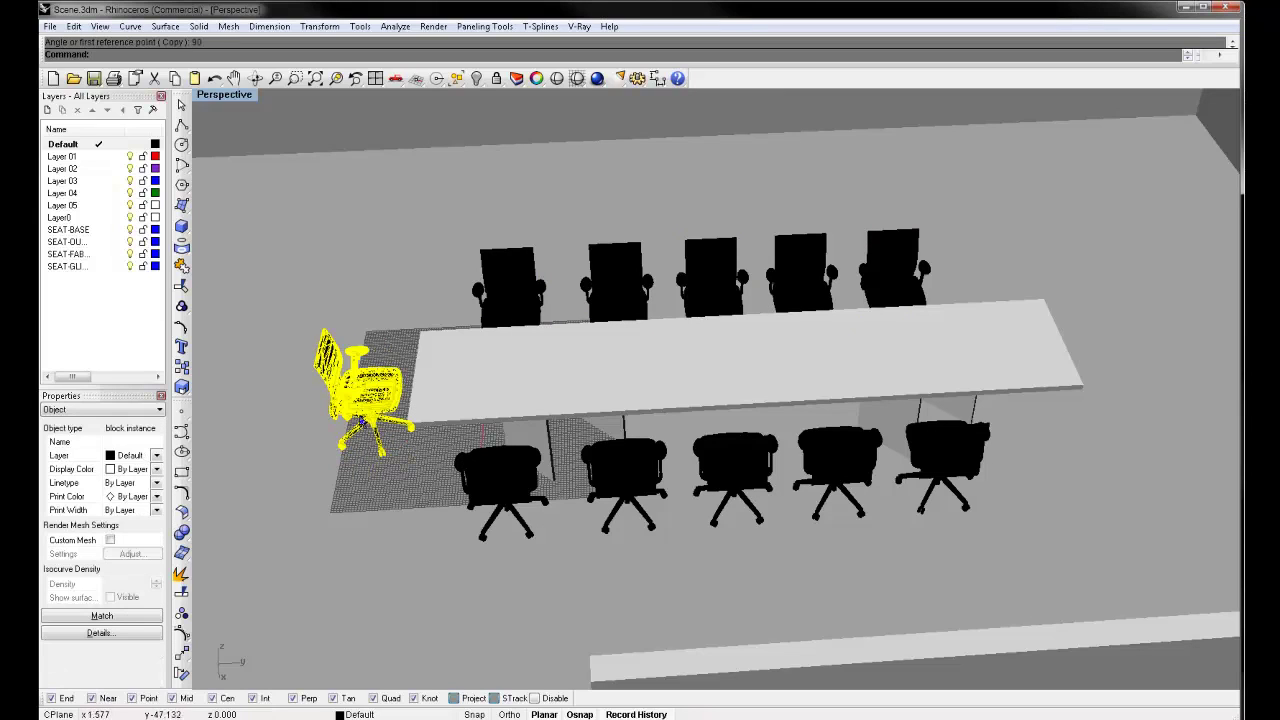
Step: Mirror the end chair to the opposite short end of the table
text(mirror)
key(Return)
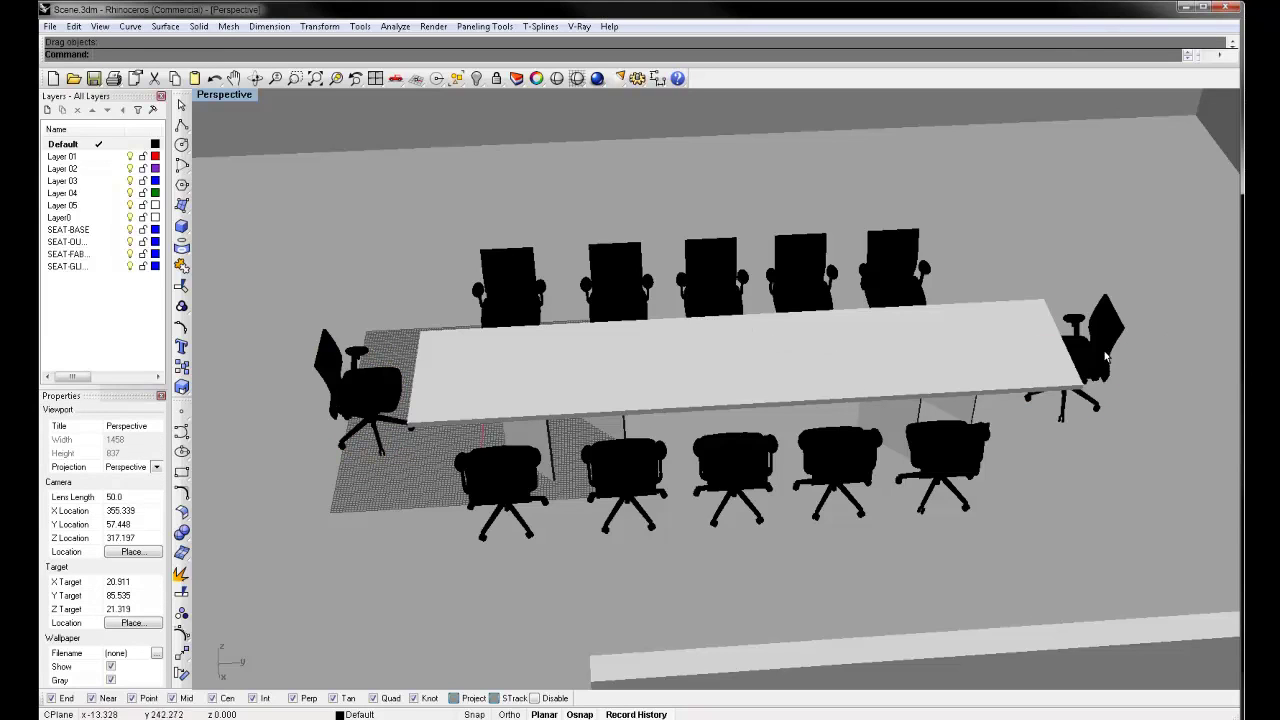
right_drag(1090, 451, 1070, 470)
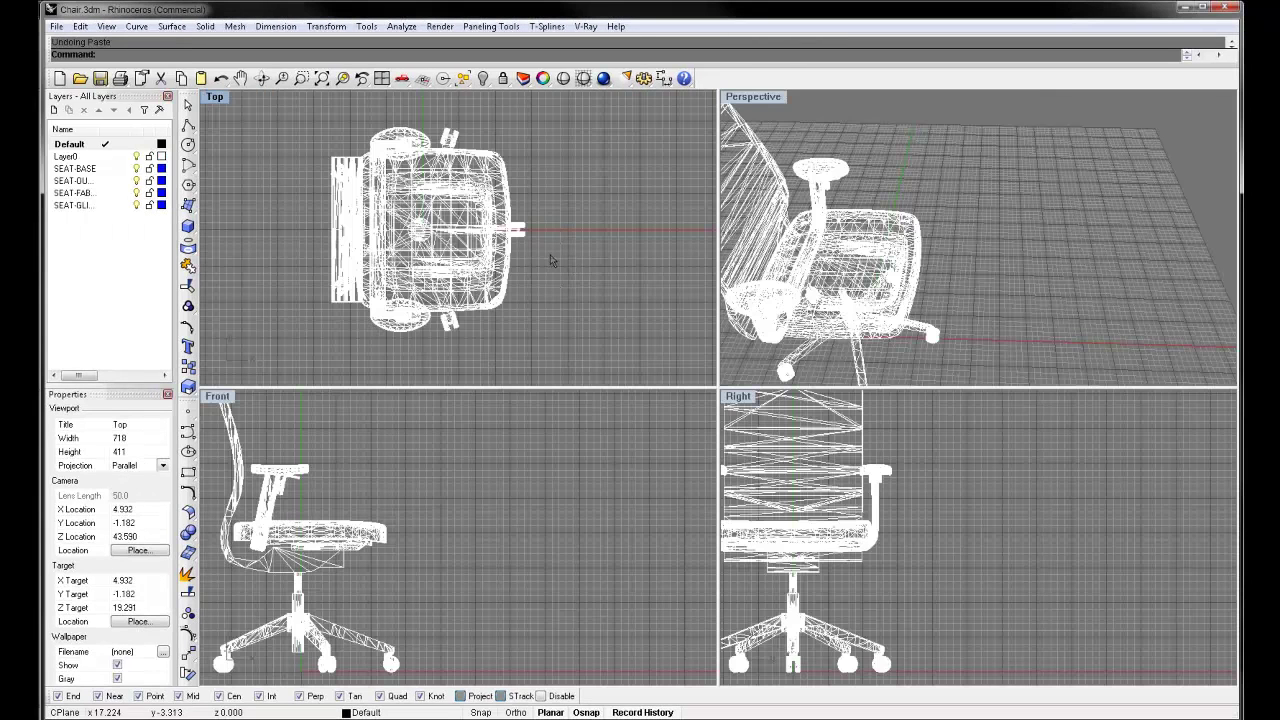
Step: In Chair.3dm, redo the paste of the lounge chair and delete the office chair
key(ctrl+y)
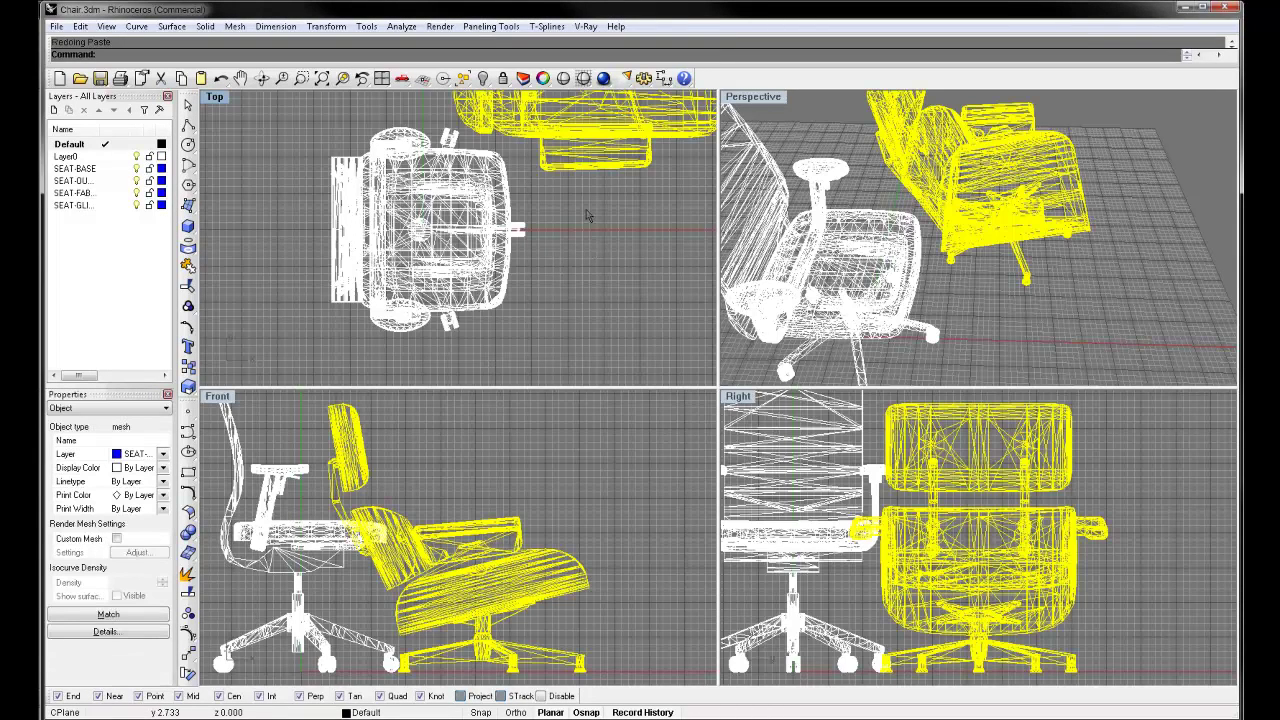
click(496, 234)
key(Delete)
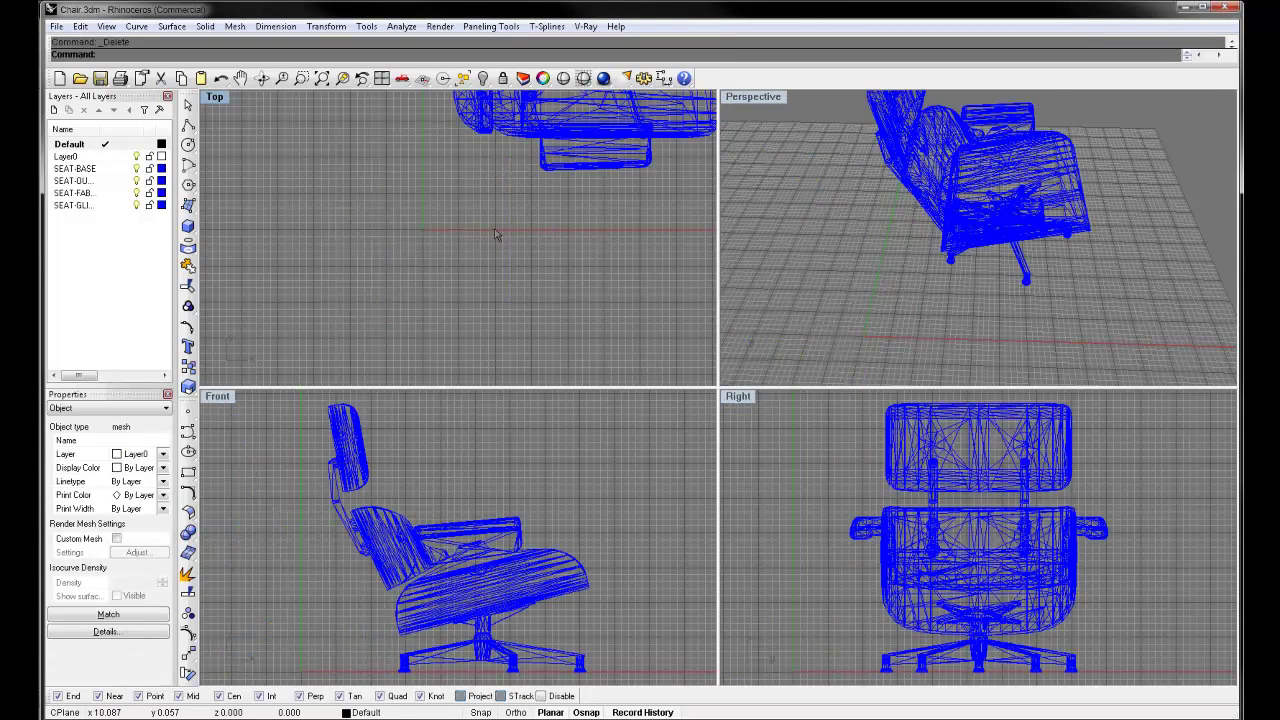
Step: Move the lounge chair so that it is centred on the origin in the Top view
drag(622, 119, 430, 280)
click(586, 270)
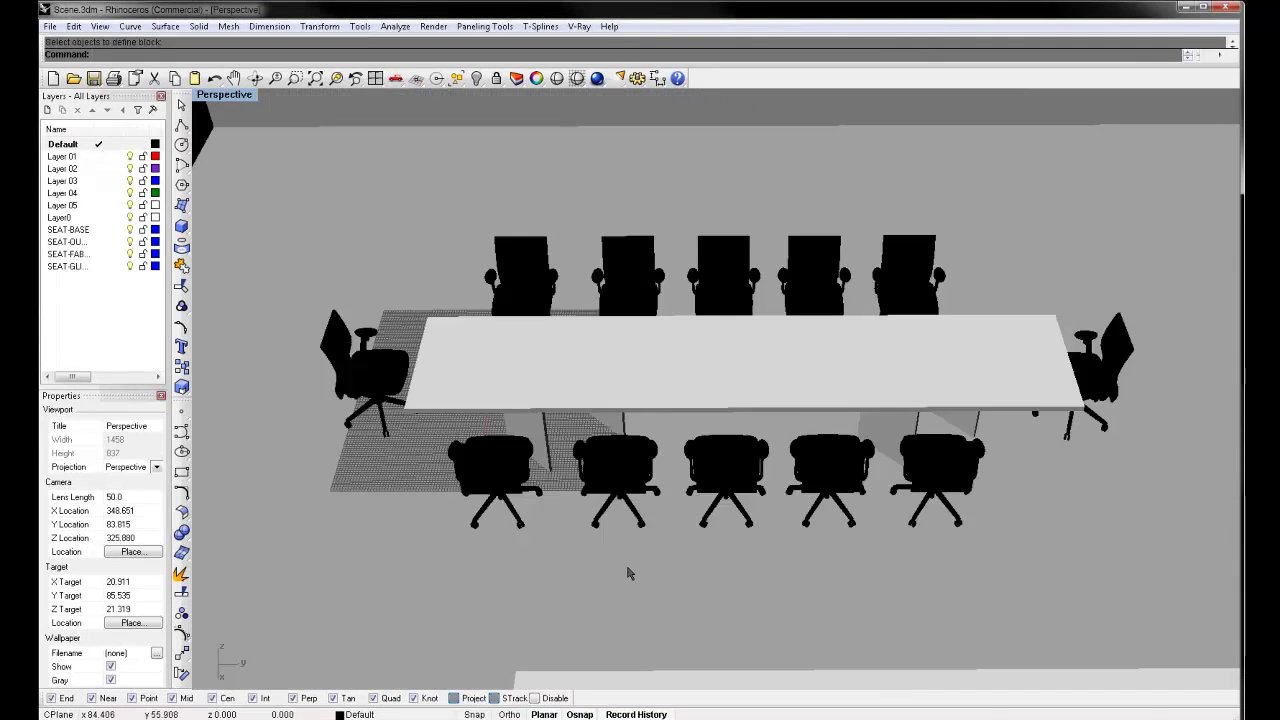
Step: Return to Scene.3dm and update the Chair block in the Block Manager to swap all instances to the lounge chair
text(ckManager)
key(Return)
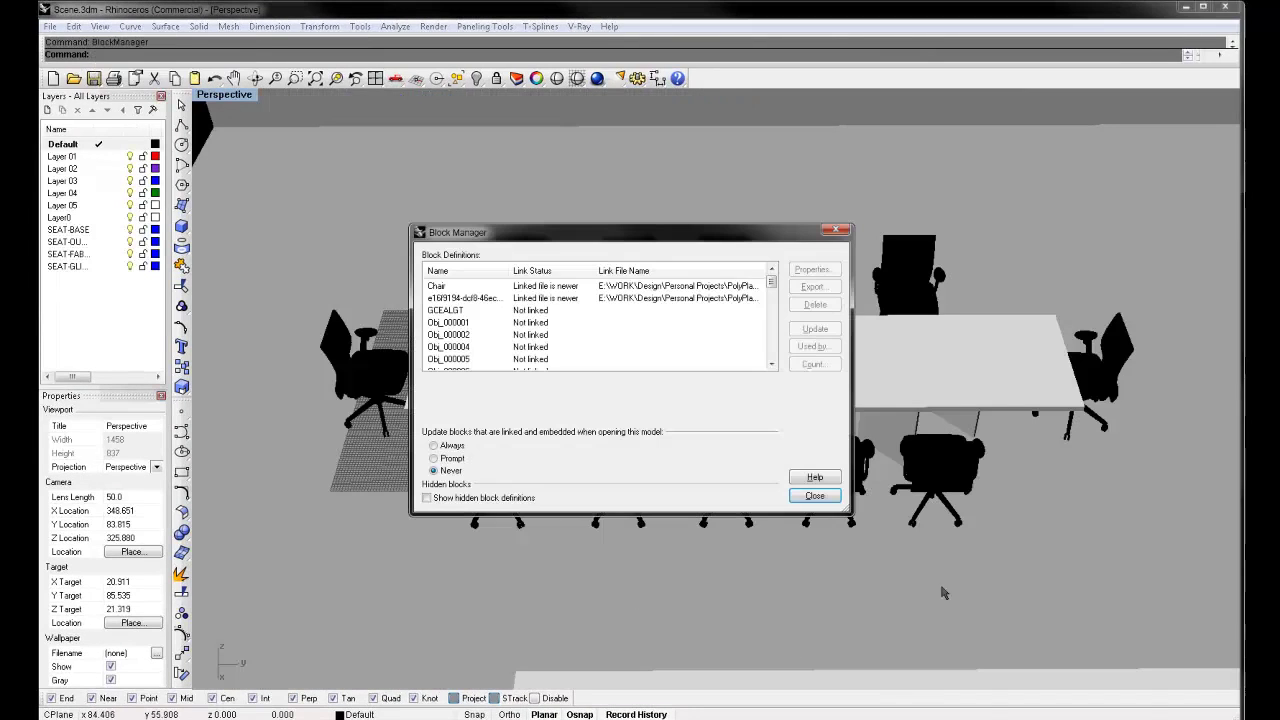
click(670, 290)
click(816, 336)
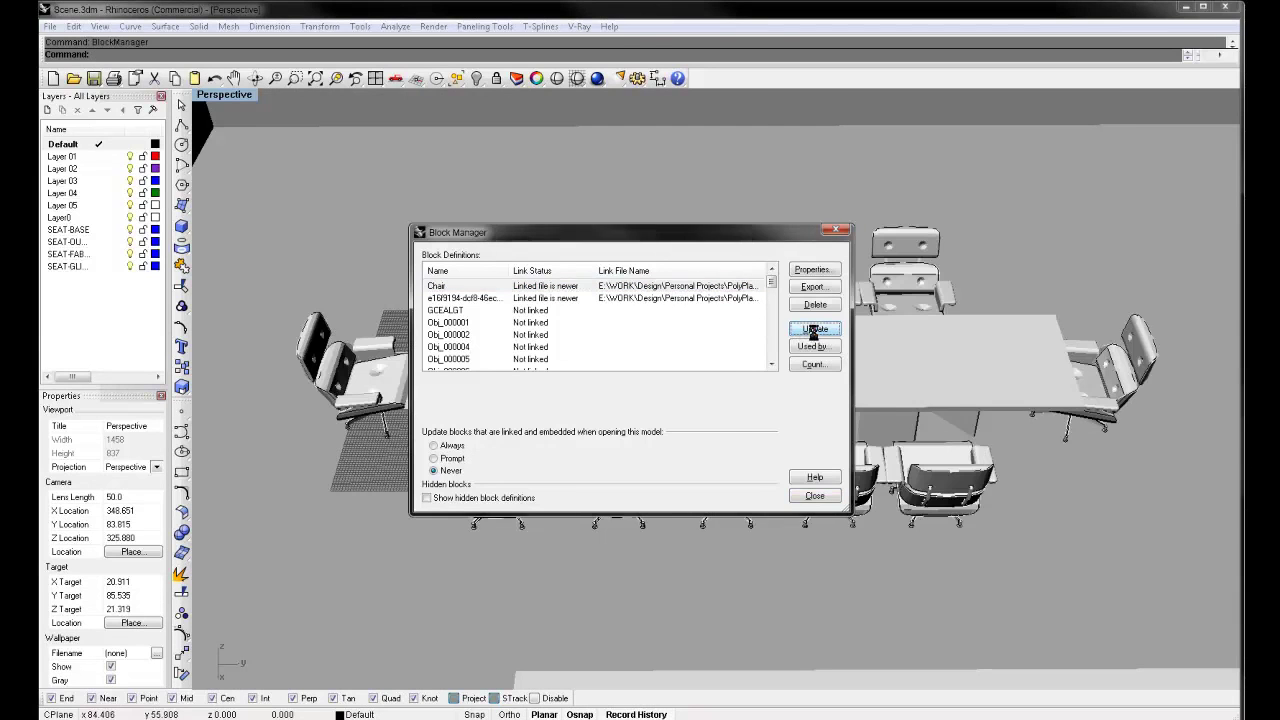
Step: Close the Block Manager and inspect the updated lounge chairs around the conference table from several angles
click(664, 410)
click(822, 498)
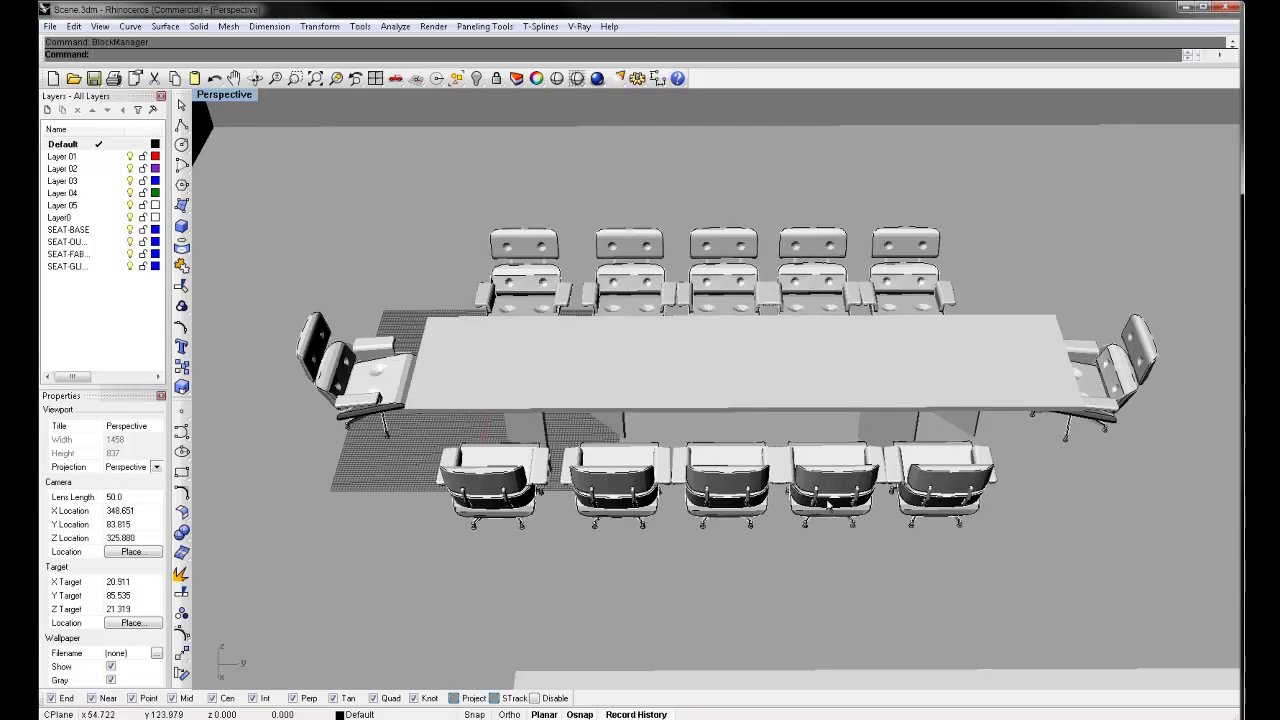
right_drag(679, 579, 672, 530)
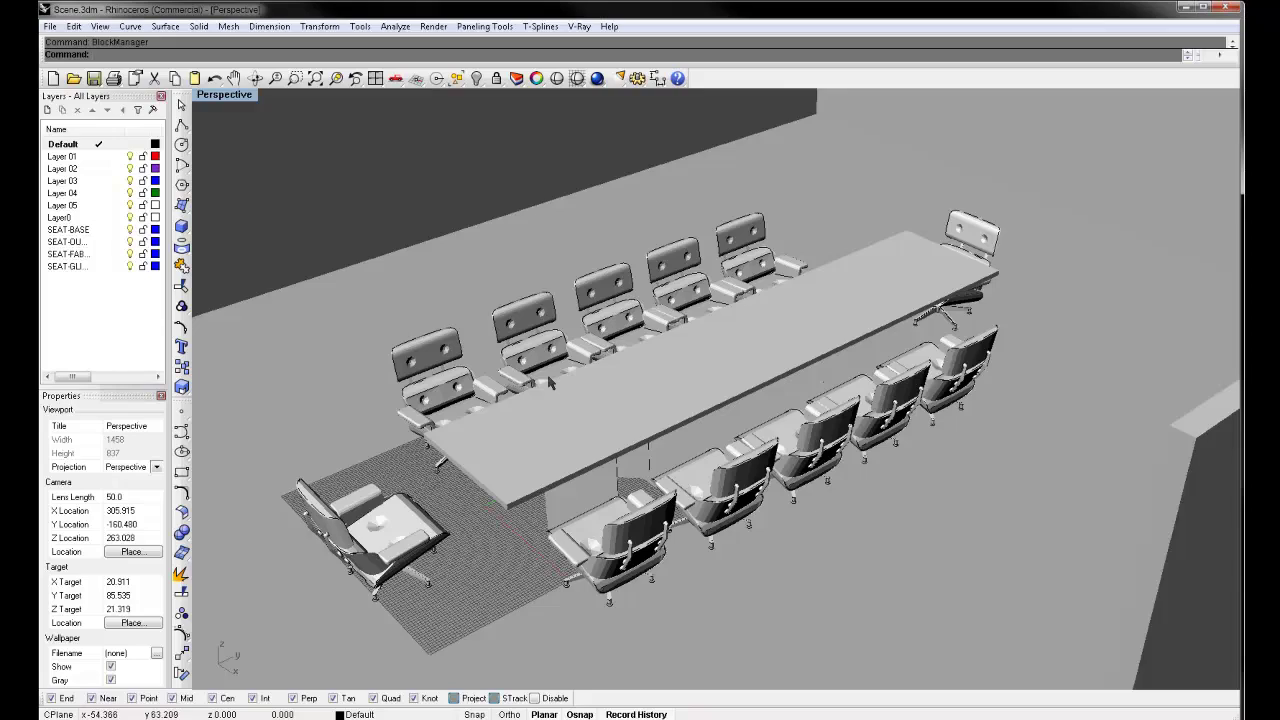
right_drag(590, 375, 374, 380)
right_drag(489, 289, 789, 378)
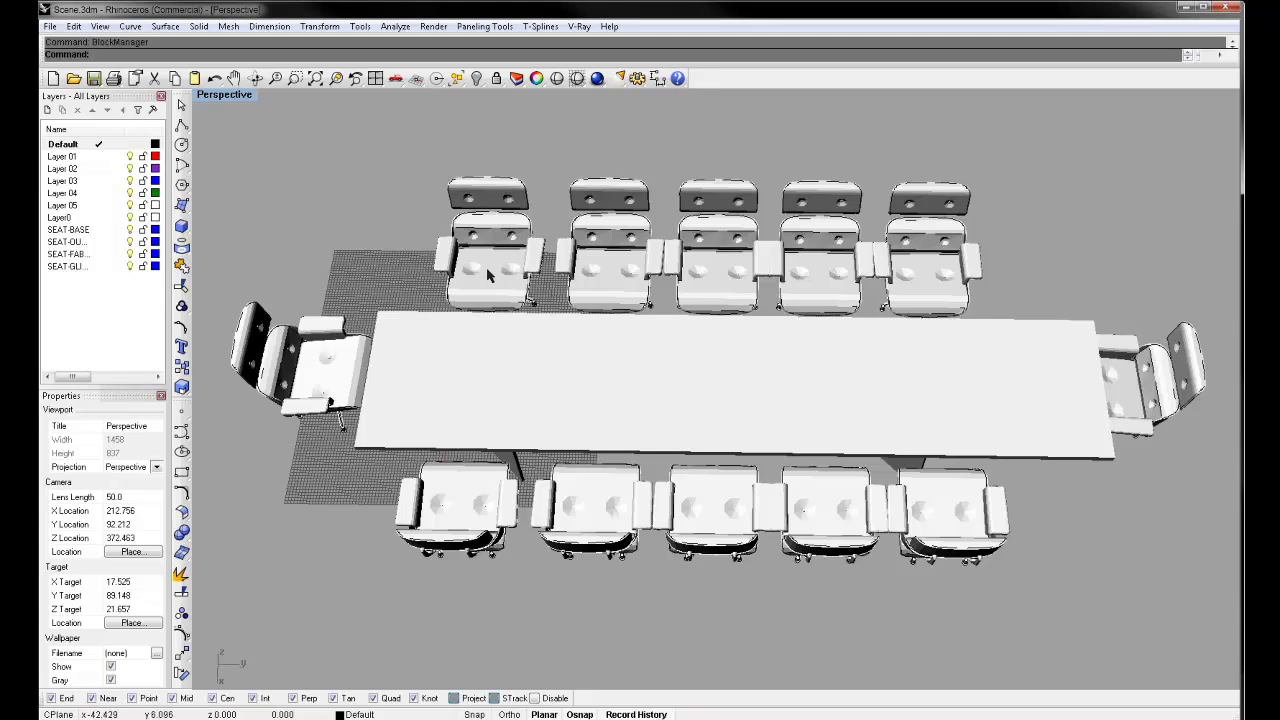
Step: Move the single chair at the table's short end beside the grid away from the table into the open floor area
drag(296, 395, 314, 195)
key(Escape)
right_drag(314, 195, 403, 270)
scroll(403, 270, down, 10)
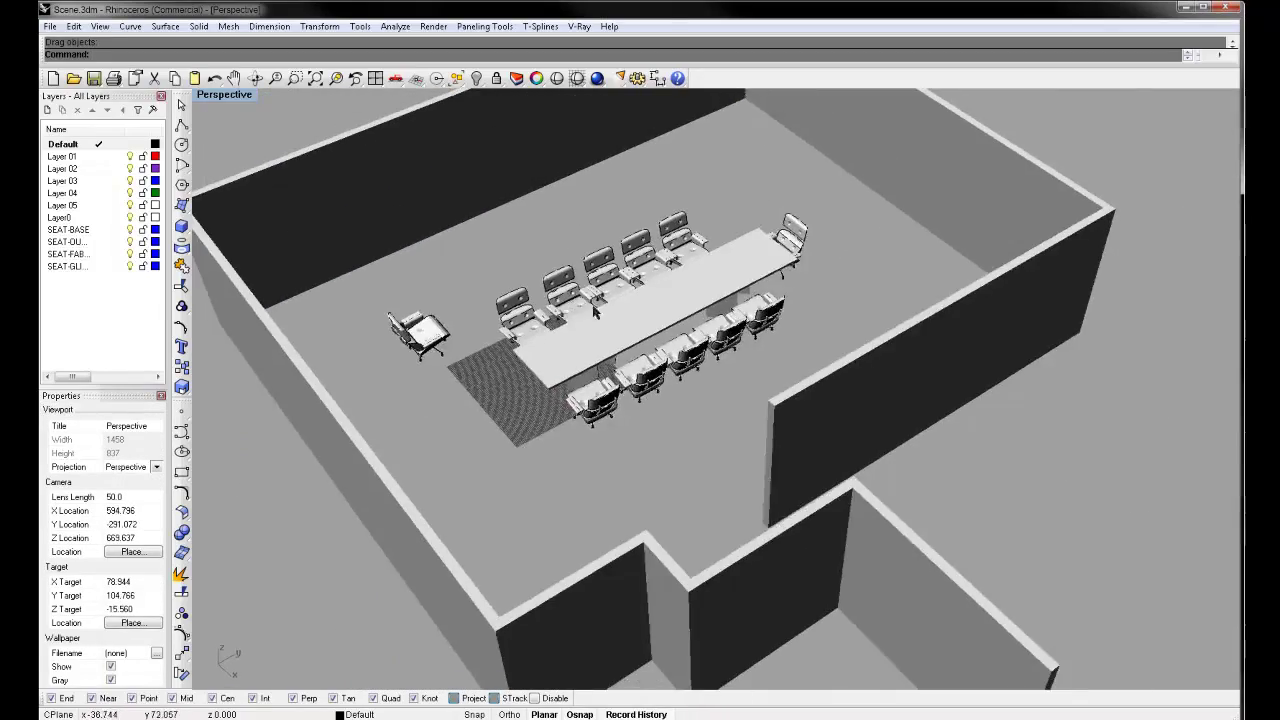
right_drag(594, 313, 660, 275)
Step: Move the displaced chair back to the table's short end, facing the table, and deselect it
drag(425, 402, 565, 437)
key(Escape)
scroll(603, 372, up, 10)
right_drag(603, 372, 678, 377)
scroll(662, 340, down, 3)
click(477, 423)
key(Escape)
scroll(632, 352, down, 2)
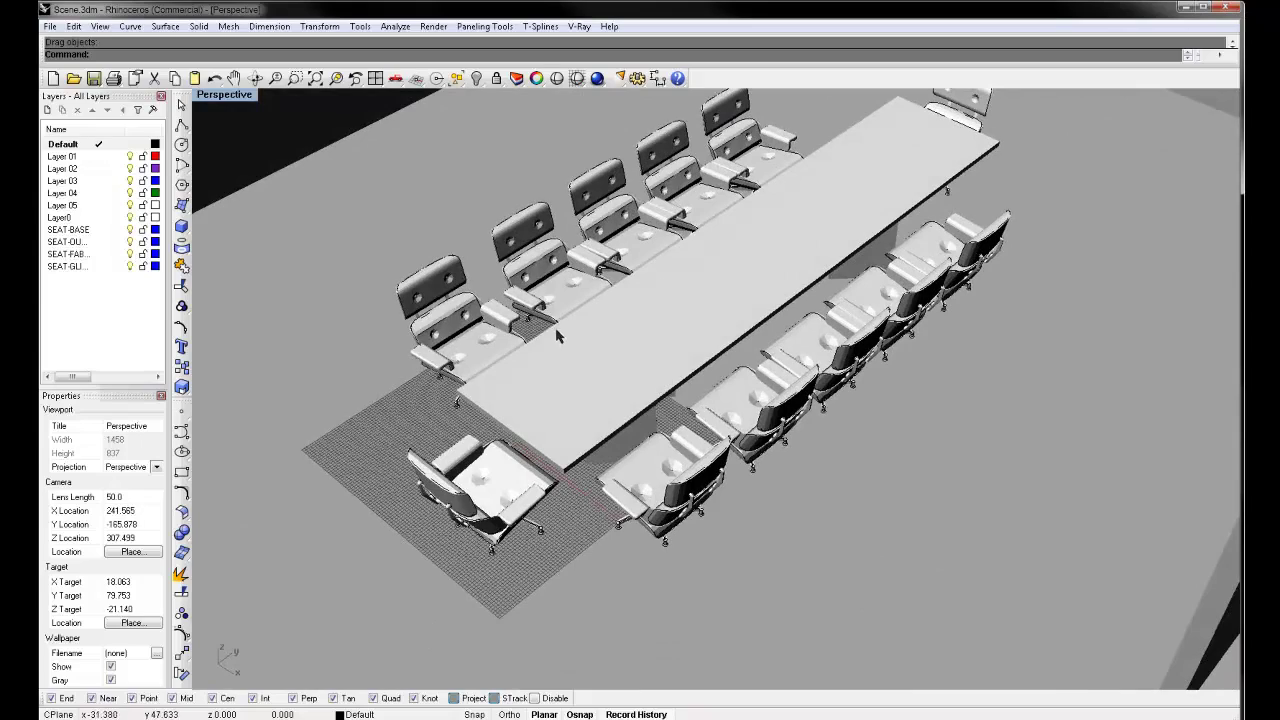
right_drag(1041, 307, 1055, 275)
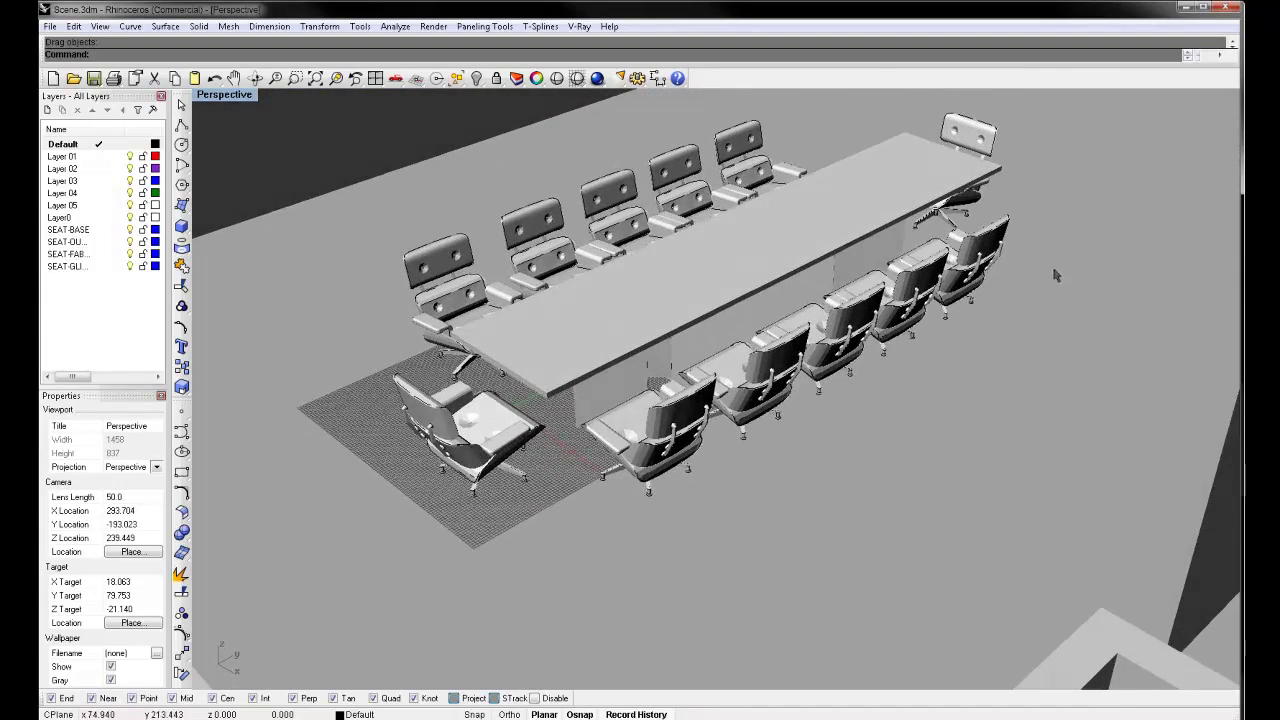